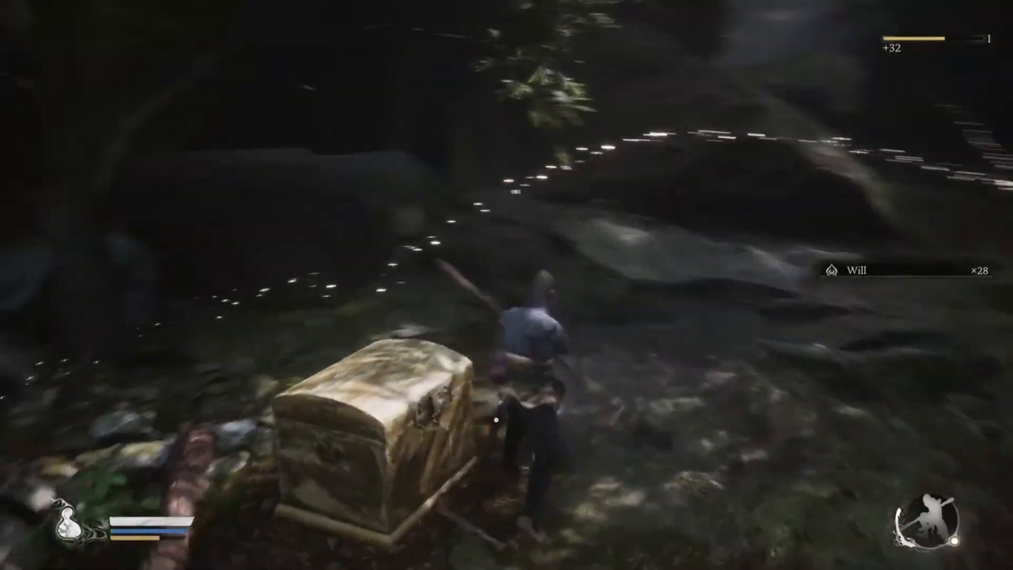
pyautogui.press('e')
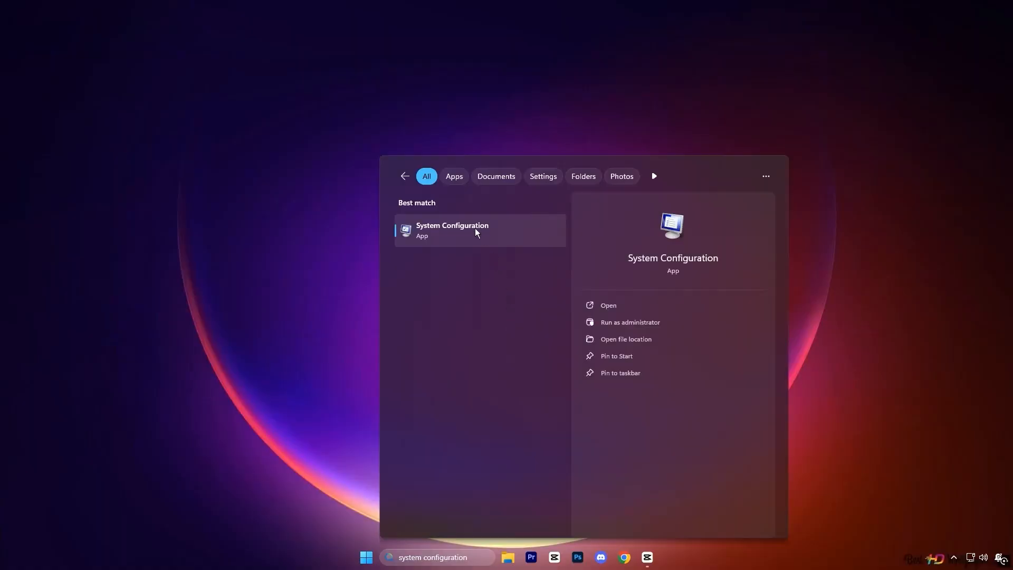
# - Open System Configuration and hide all Microsoft services in its list of services
pyautogui.press('Escape')
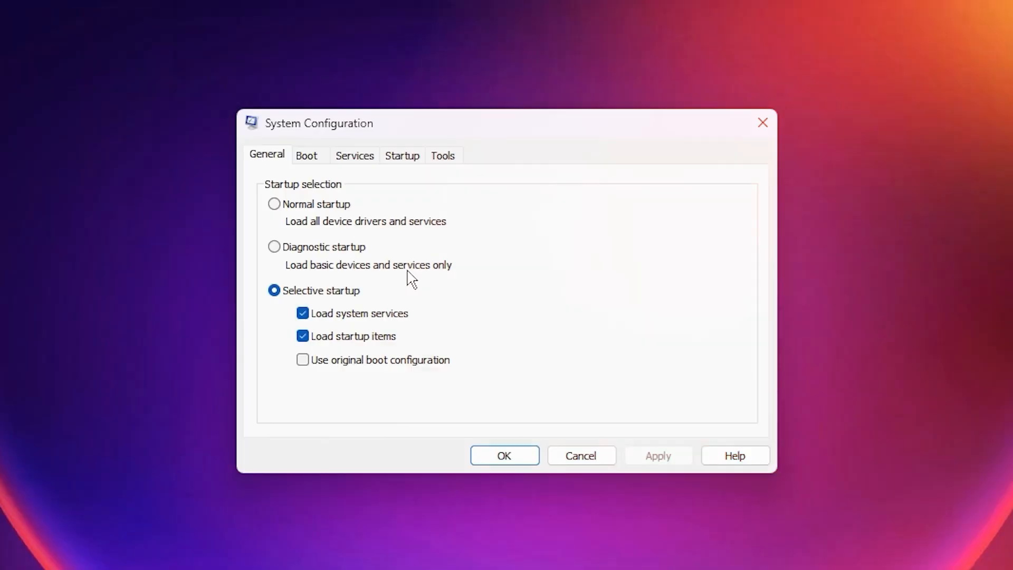
pyautogui.click(354, 158)
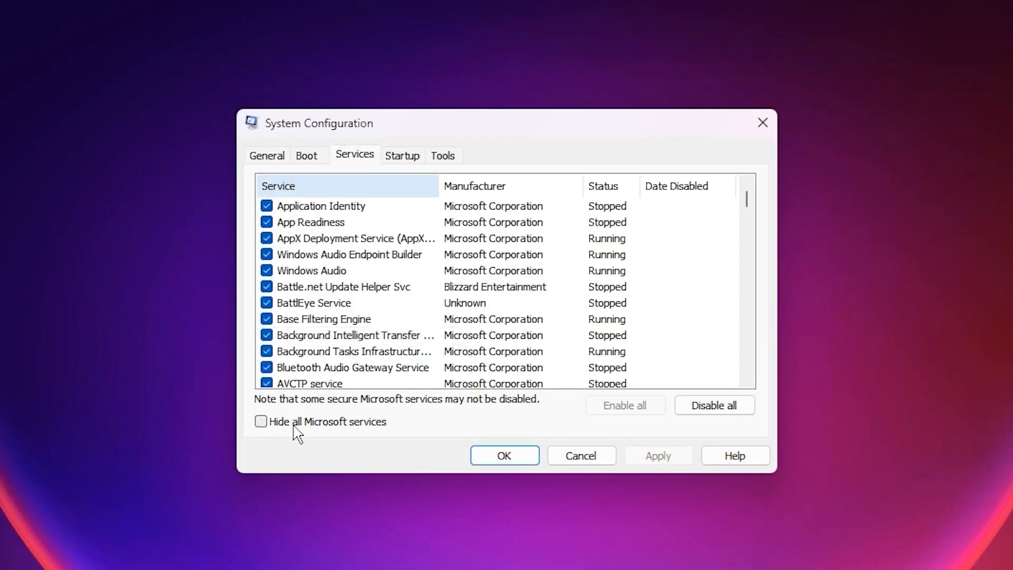
pyautogui.click(261, 422)
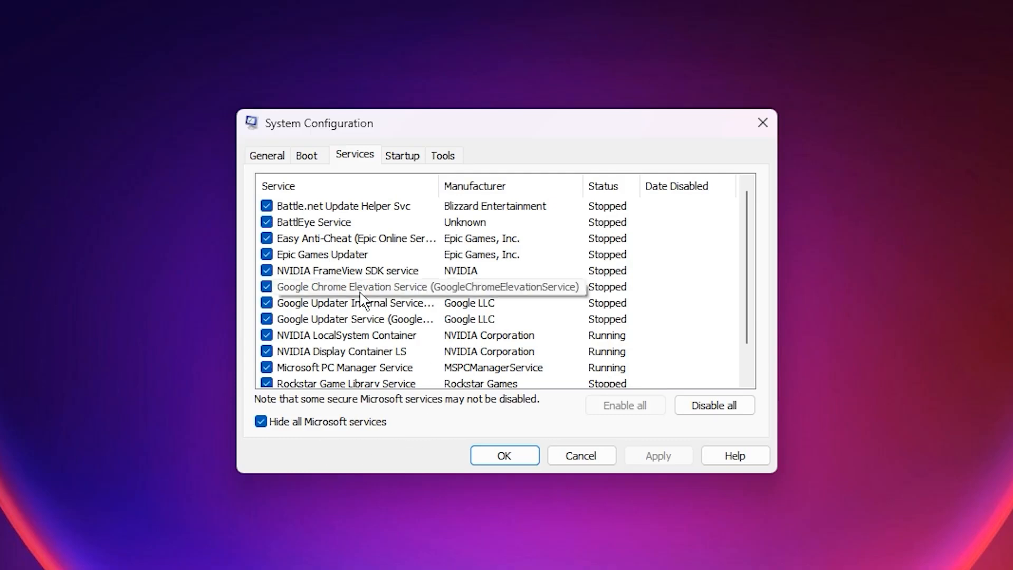
# - Review the remaining third-party services and deselect BattlEye Service and Battle.net Update Helper Svc
pyautogui.scroll(-1, 345, 358)
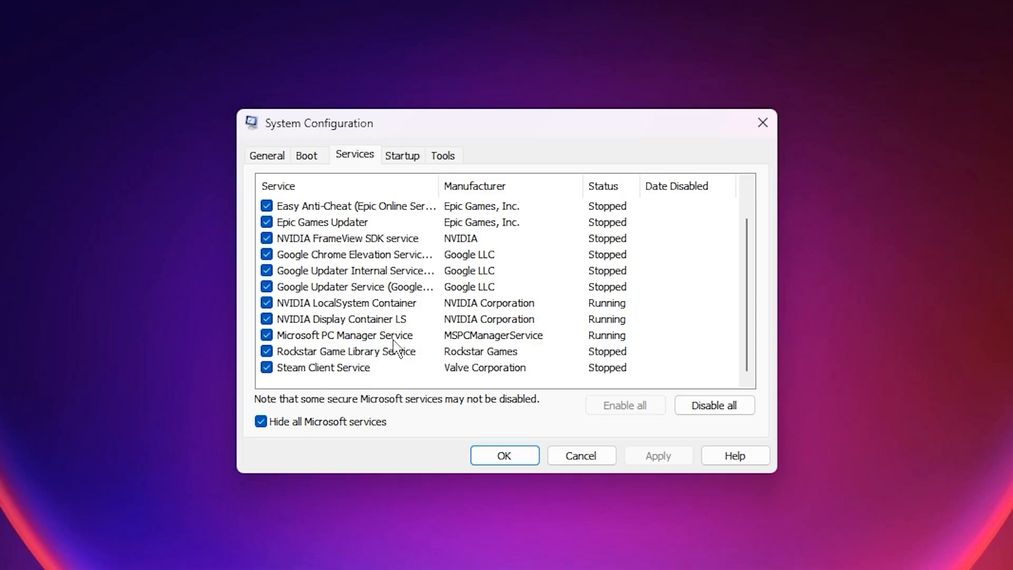
pyautogui.scroll(1, 342, 333)
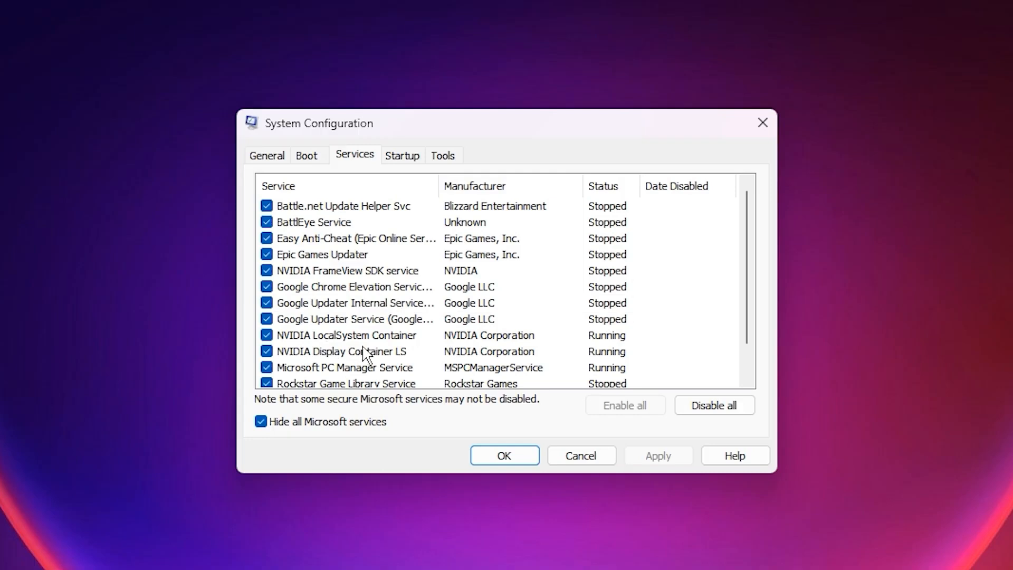
pyautogui.click(266, 222)
pyautogui.click(266, 206)
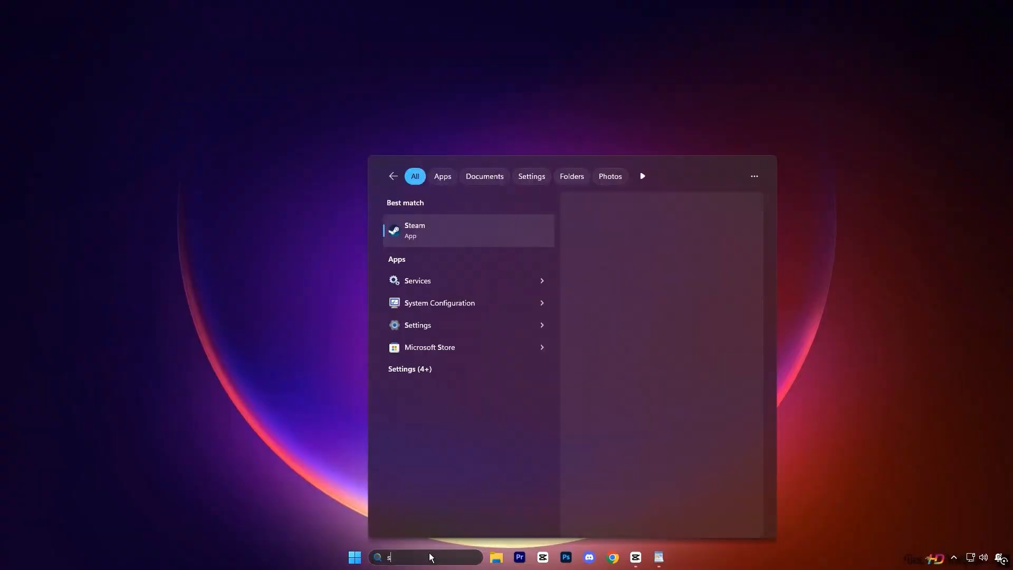
# - Open the Services console and set the startup type of Connected User Experiences and Telemetry to Disabled
pyautogui.write('vices')
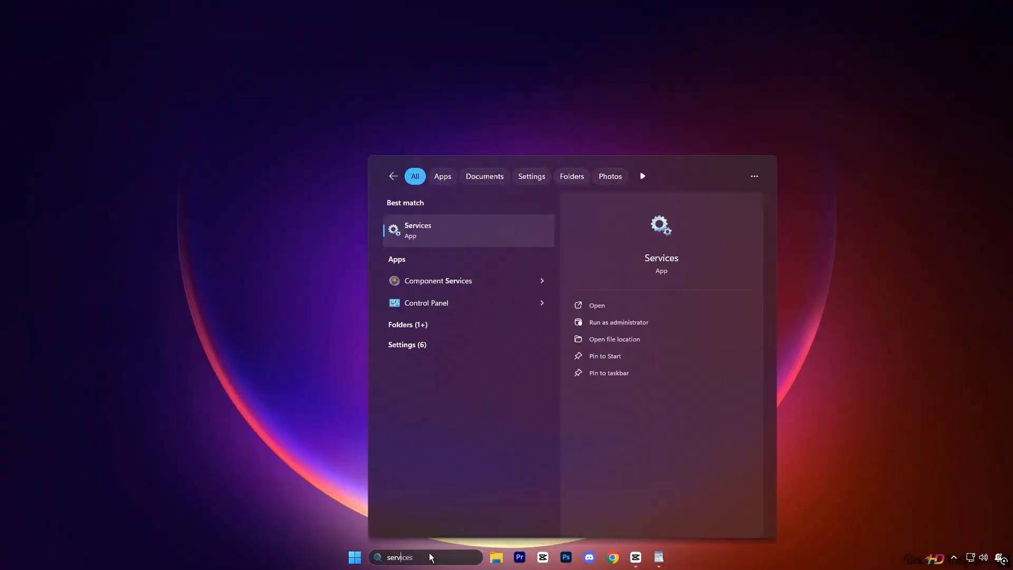
pyautogui.click(455, 238)
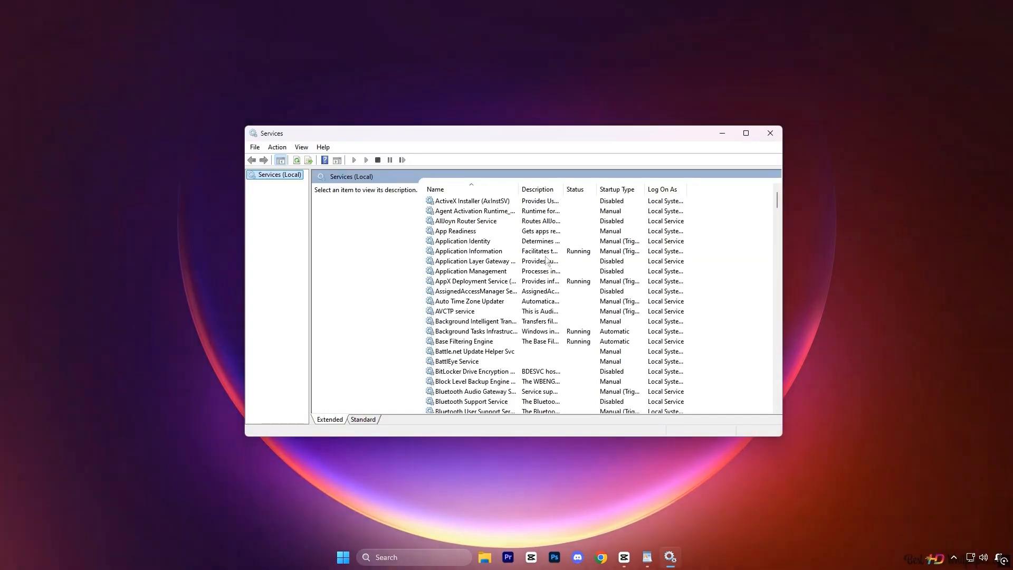
pyautogui.scroll(-5, 480, 322)
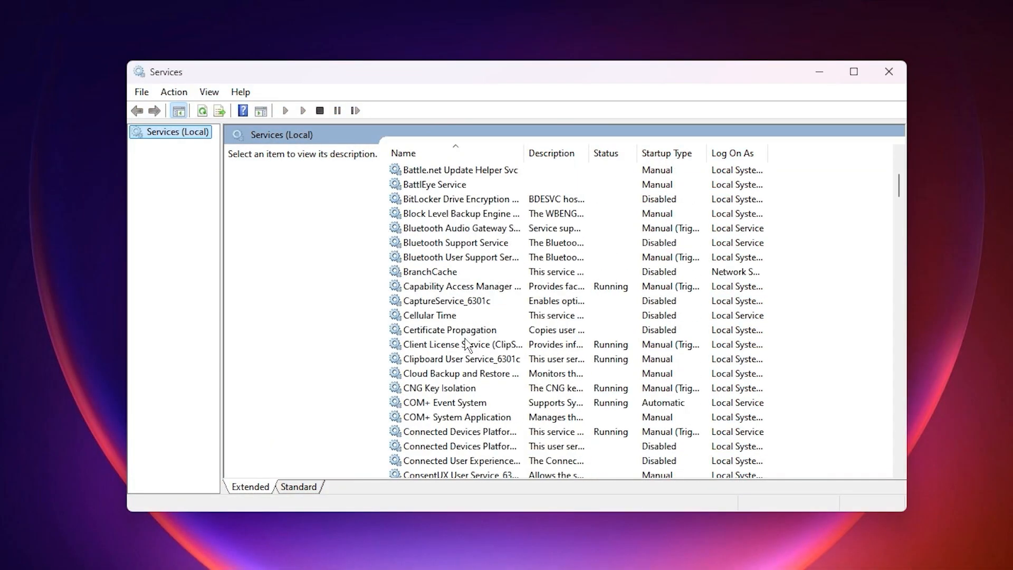
pyautogui.scroll(-3, 467, 344)
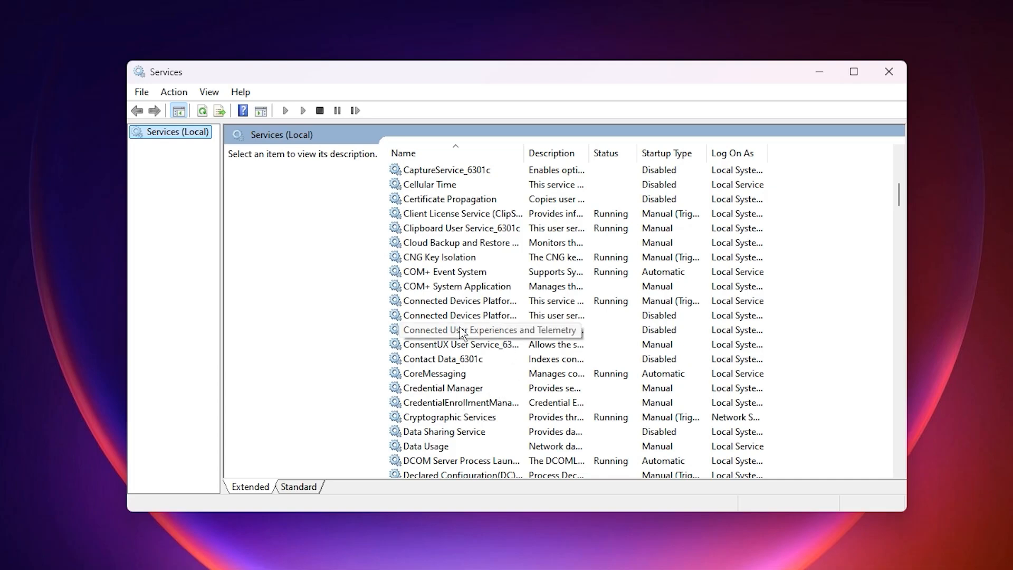
pyautogui.click(486, 332)
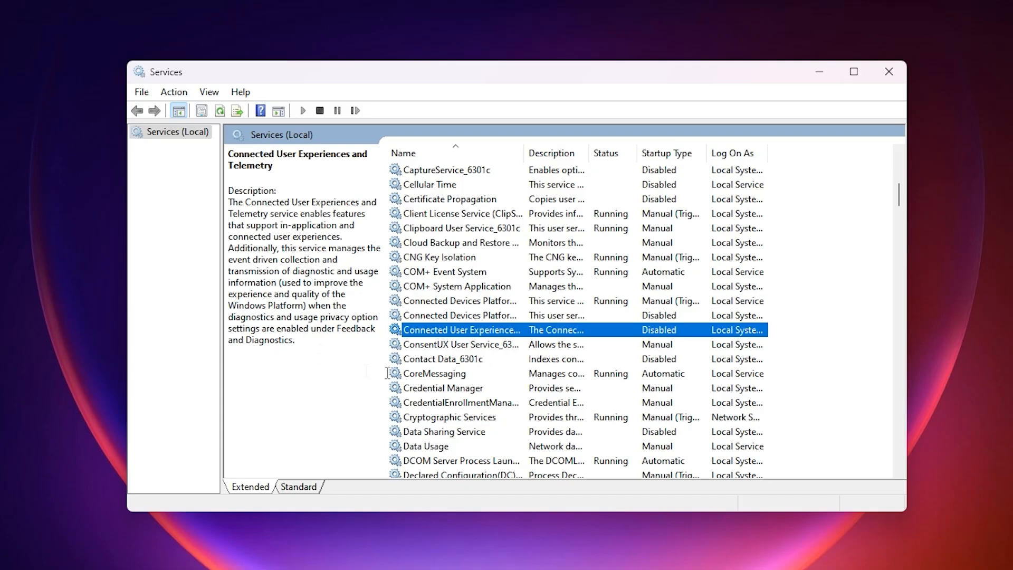
pyautogui.rightClick(467, 330)
pyautogui.click(516, 478)
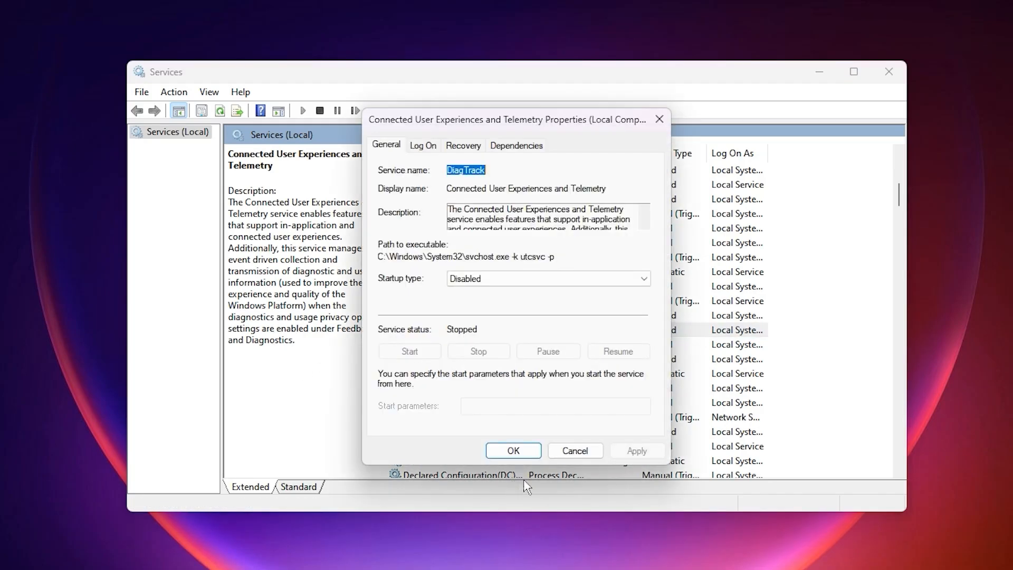
pyautogui.click(499, 279)
pyautogui.click(496, 279)
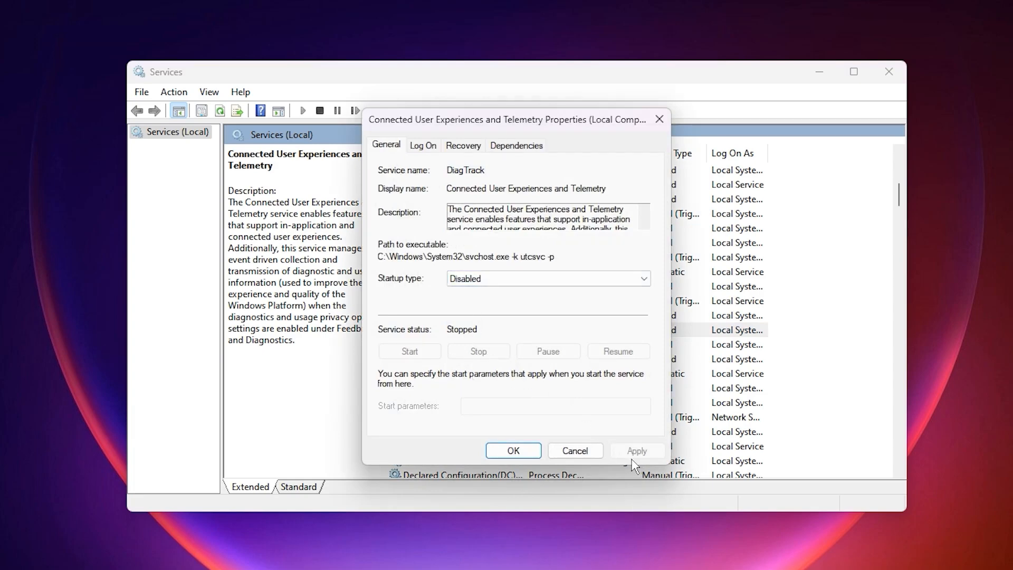
pyautogui.click(514, 452)
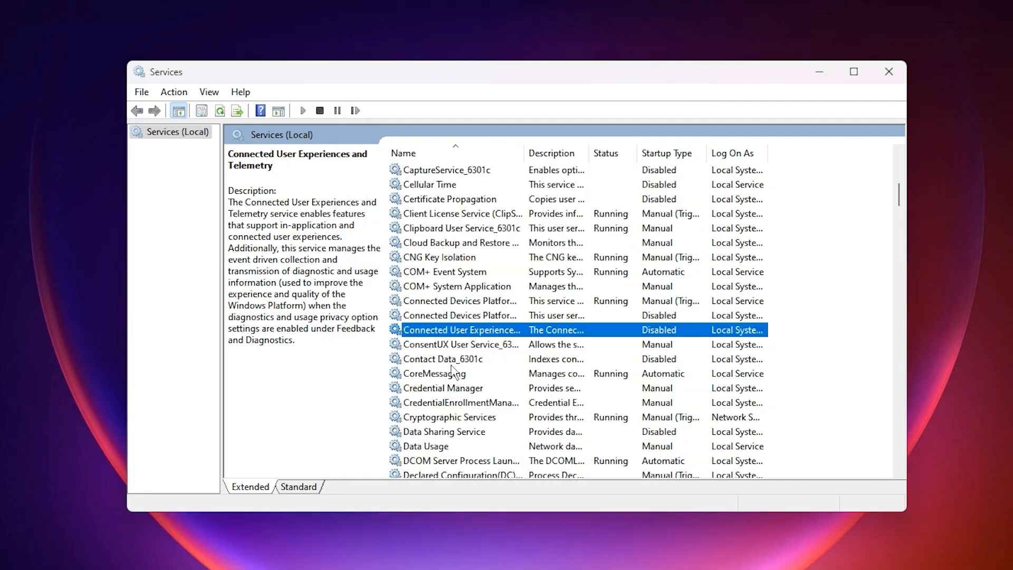
# - Find the Print Spooler service, check the startup type in its properties and close them
pyautogui.scroll(-3, 455, 363)
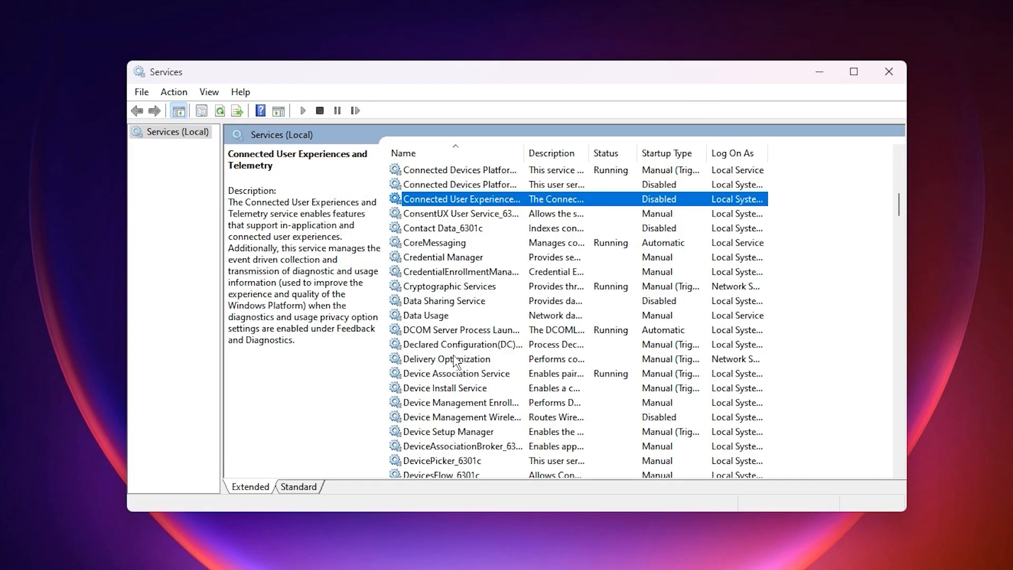
pyautogui.scroll(-3, 455, 363)
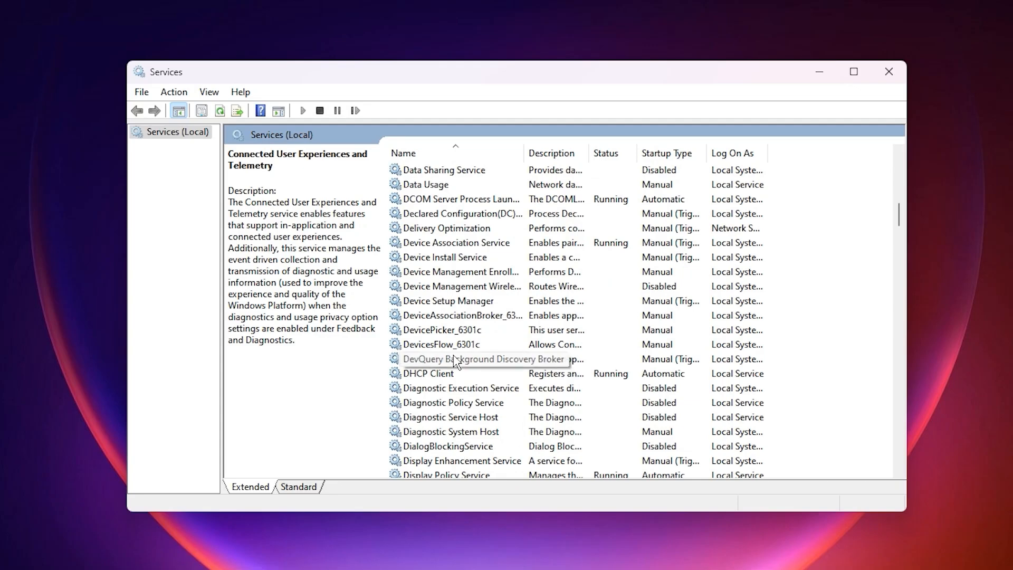
pyautogui.scroll(-1, 455, 363)
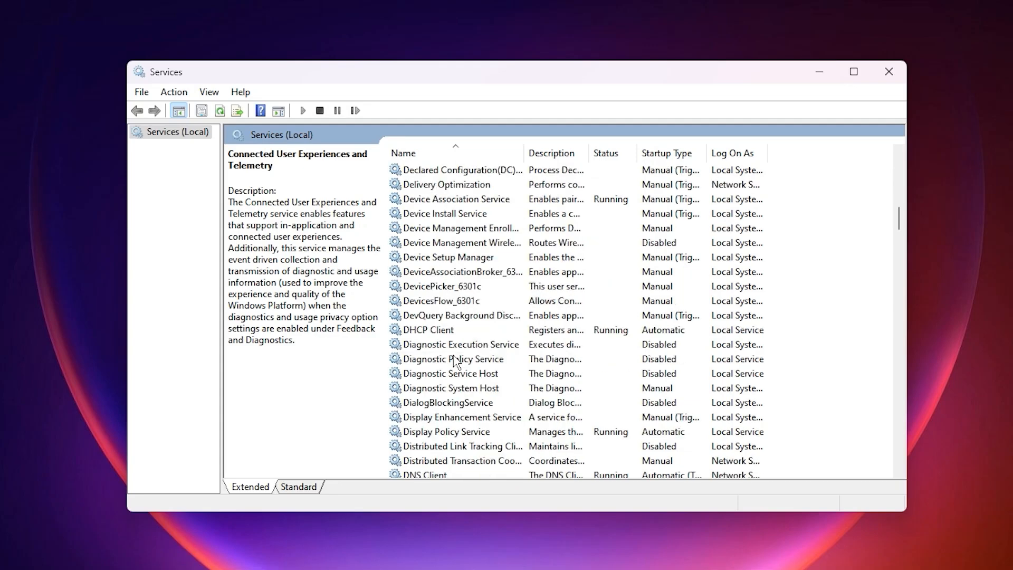
pyautogui.scroll(-1, 455, 363)
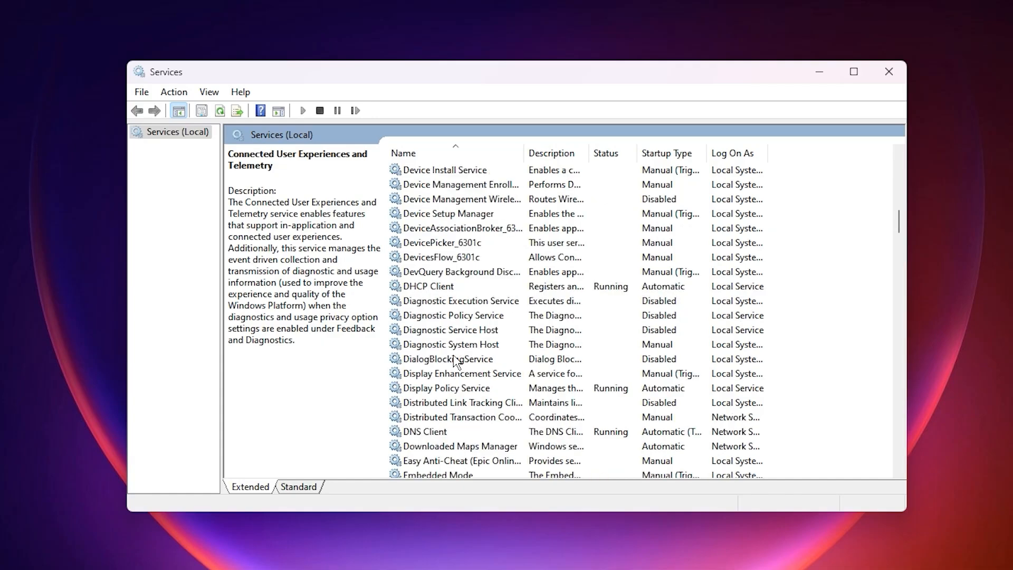
pyautogui.scroll(-20, 455, 363)
pyautogui.click(478, 345)
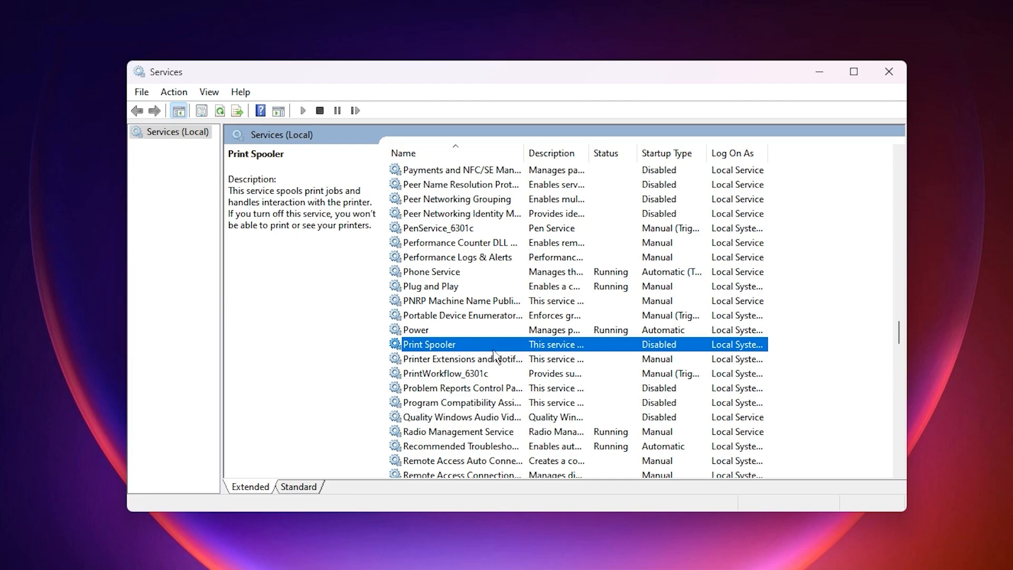
pyautogui.rightClick(473, 344)
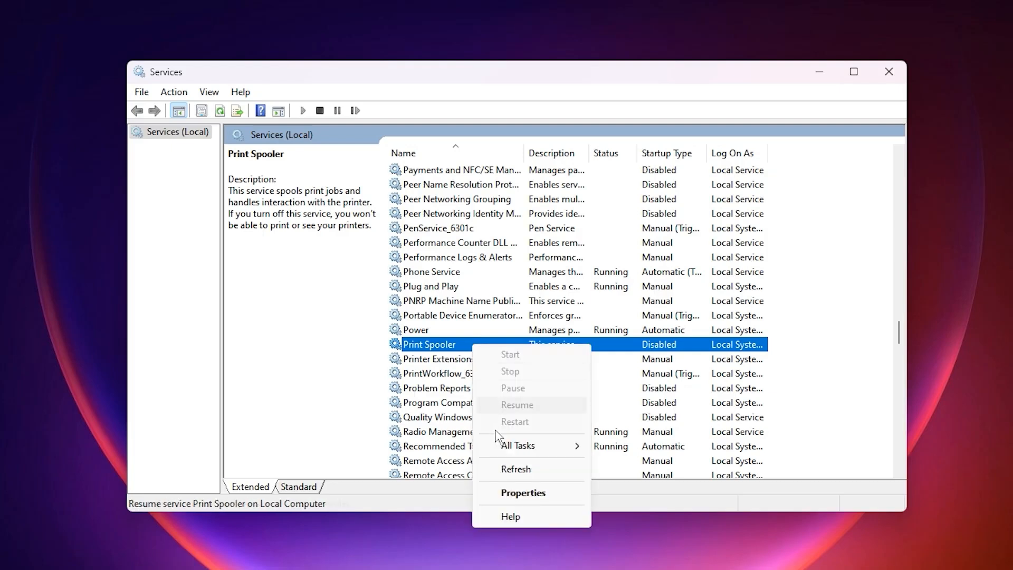
pyautogui.click(507, 494)
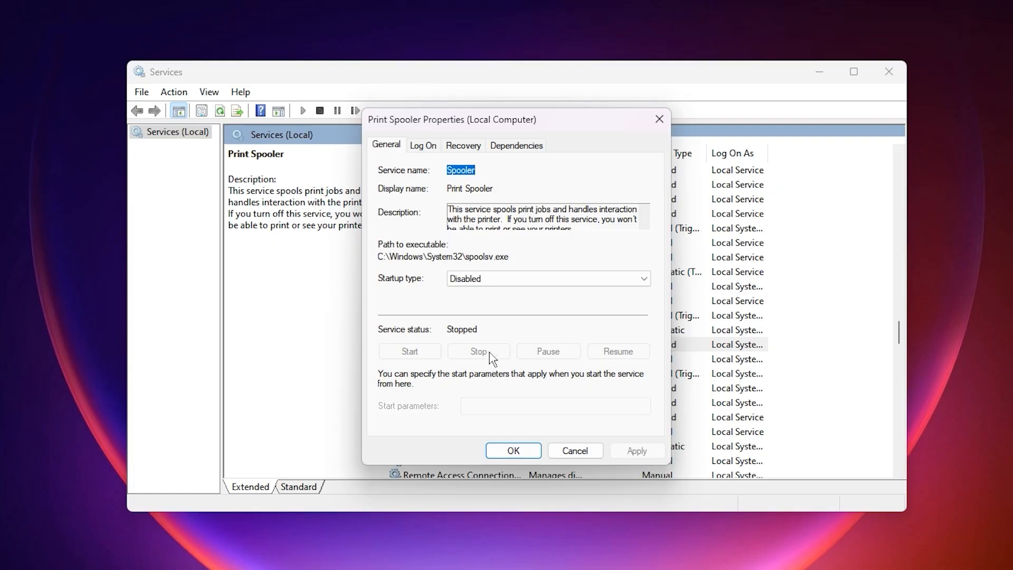
pyautogui.click(513, 451)
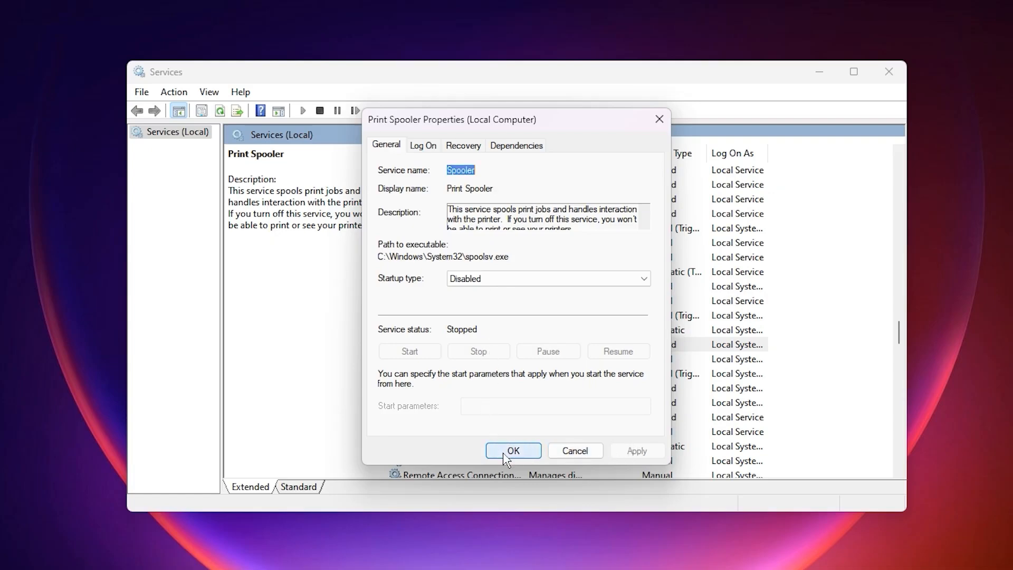
# - Find Windows Error Reporting Service, check the startup type in its properties and close them
pyautogui.press('w')
pyautogui.press('i')
pyautogui.press('n')
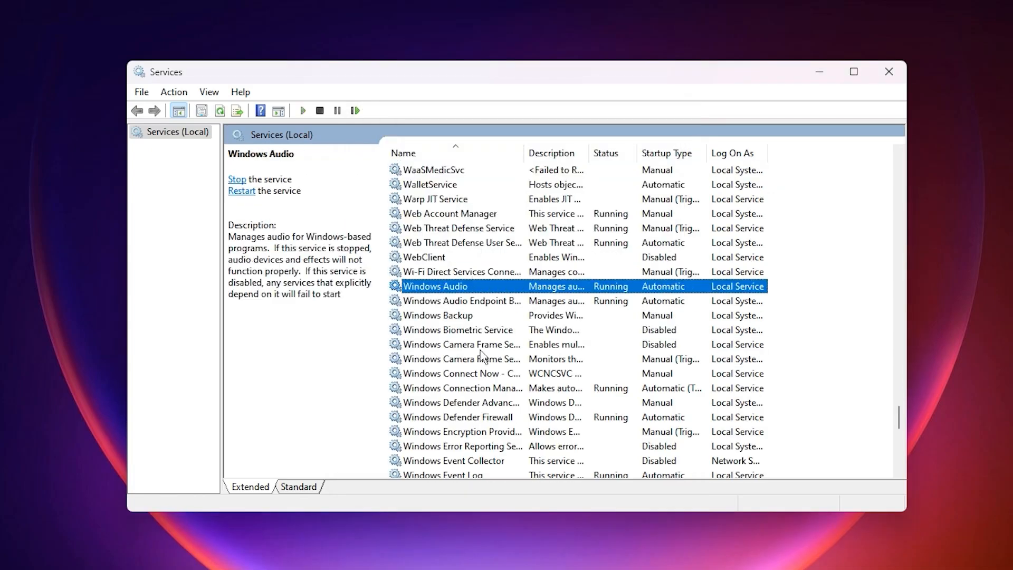
pyautogui.scroll(-2, 482, 355)
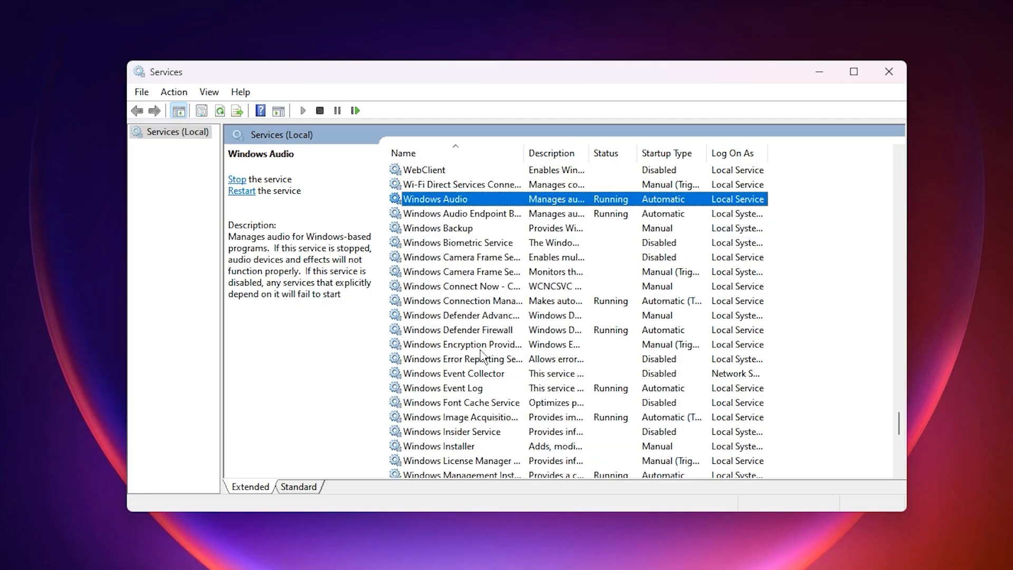
pyautogui.scroll(-1, 481, 354)
pyautogui.click(477, 319)
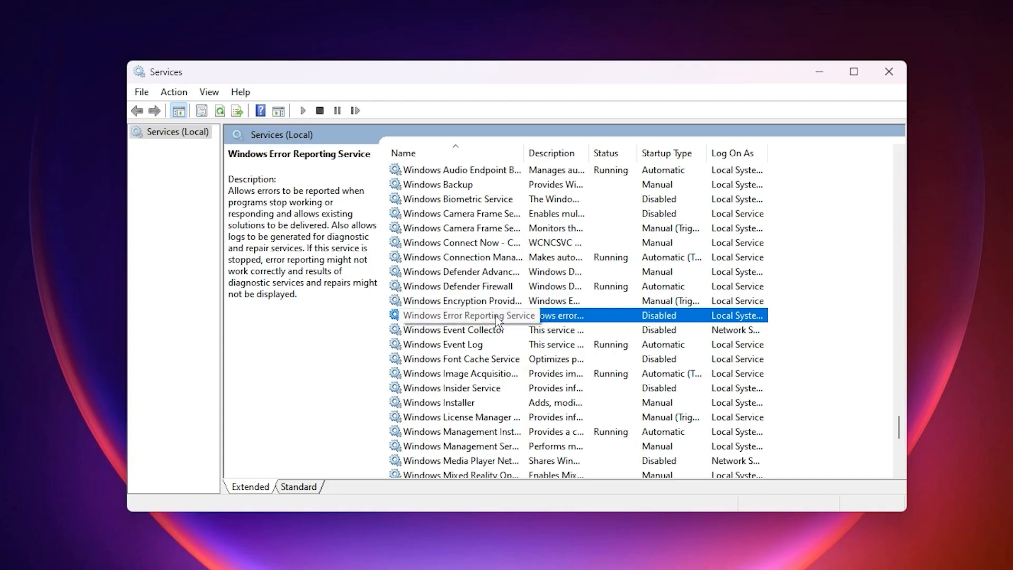
pyautogui.rightClick(455, 319)
pyautogui.click(499, 462)
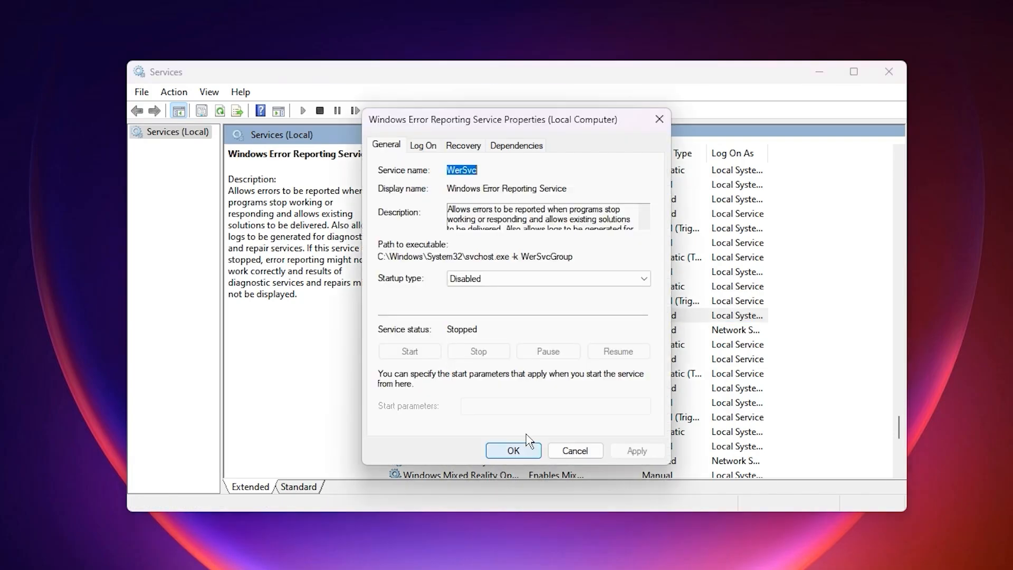
pyautogui.click(514, 451)
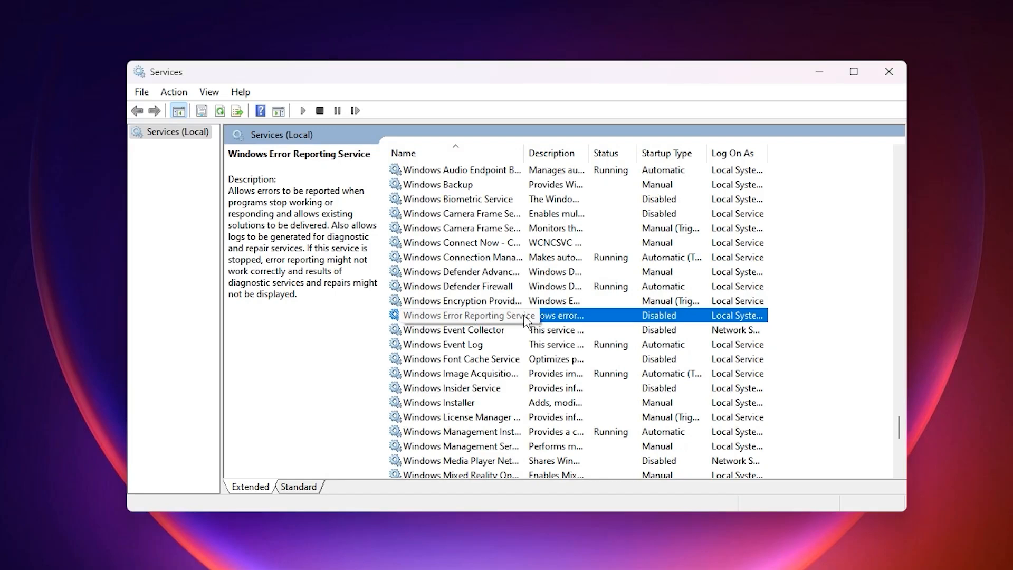
# - Jump to the remote access and Remote Registry services in the list and check their startup types
pyautogui.press('r')
pyautogui.press('r')
pyautogui.press('r')
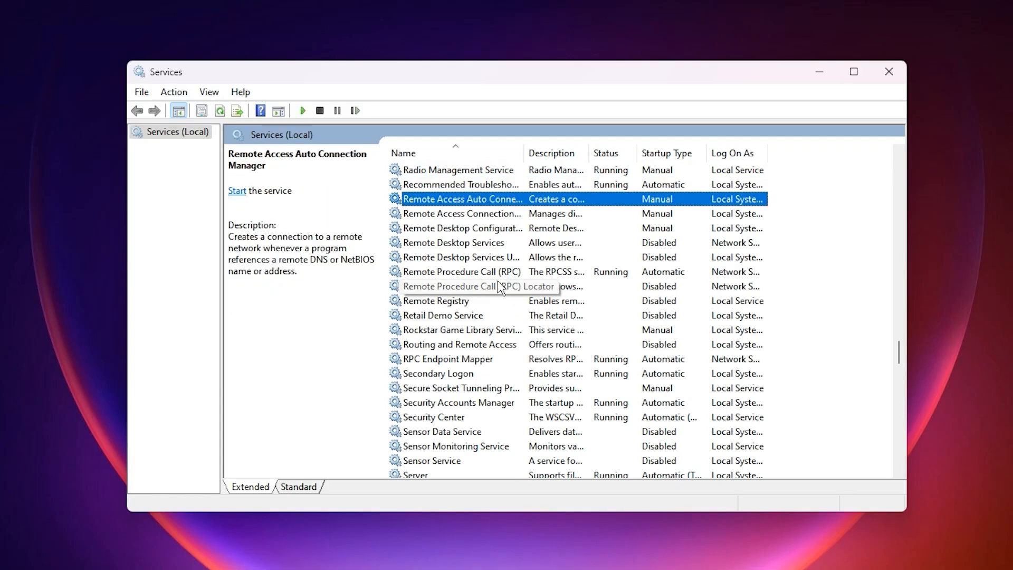
# - Examine the Bluetooth Audio Gateway, Bluetooth Support and Bluetooth User Support services and their startup types
pyautogui.press('b')
pyautogui.press('l')
pyautogui.click(456, 274)
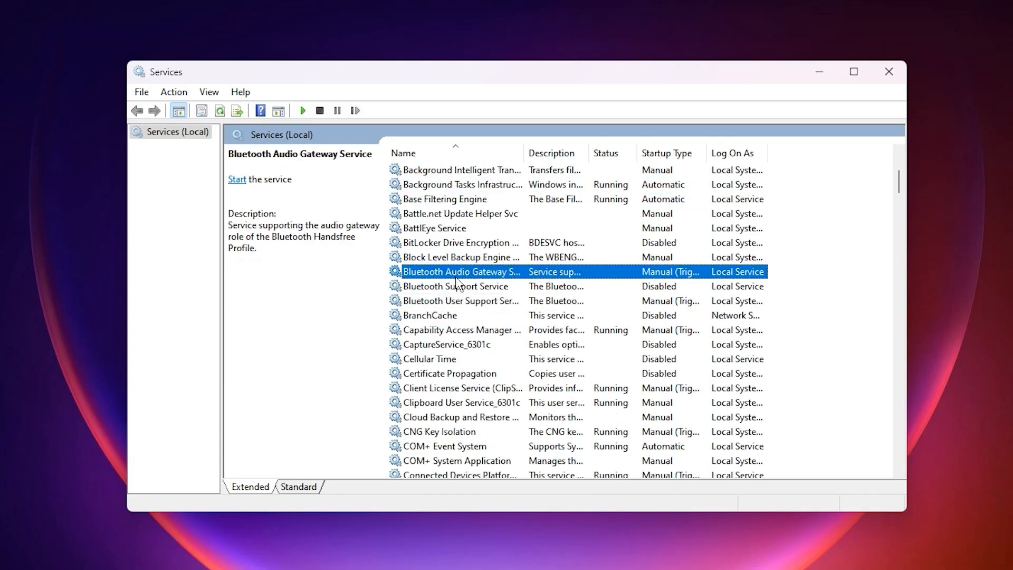
pyautogui.click(473, 288)
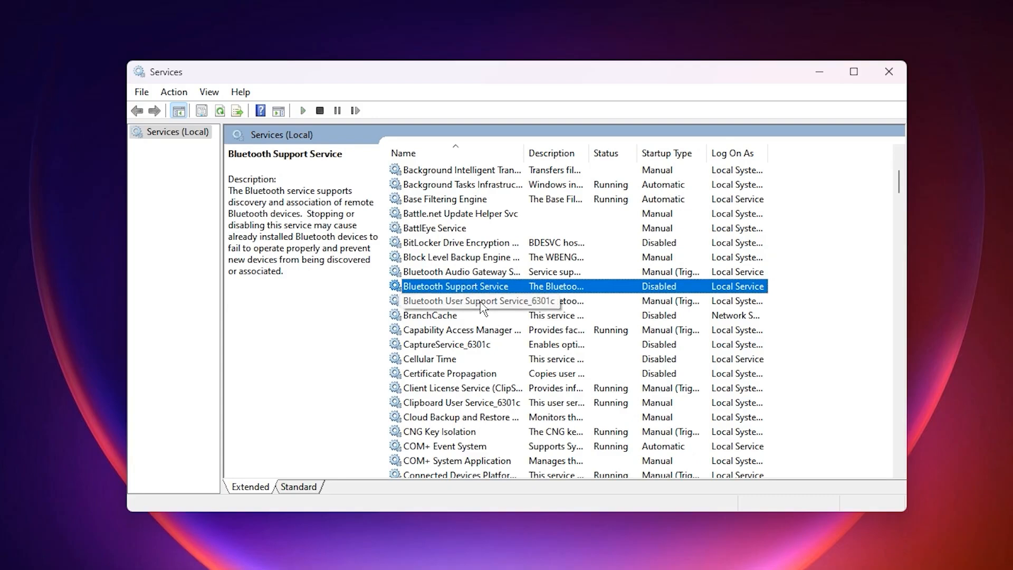
pyautogui.click(480, 301)
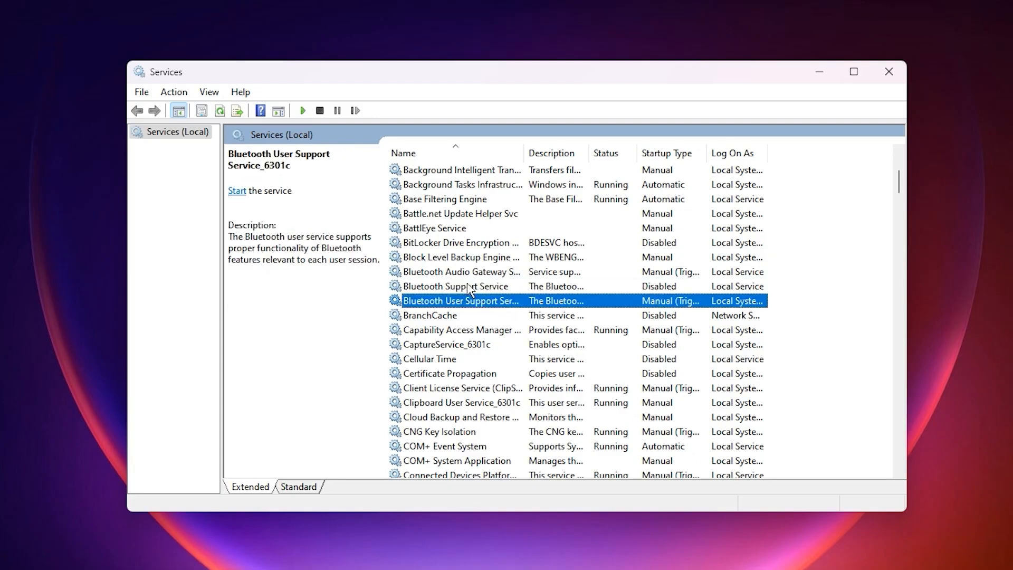
pyautogui.click(465, 288)
pyautogui.click(472, 274)
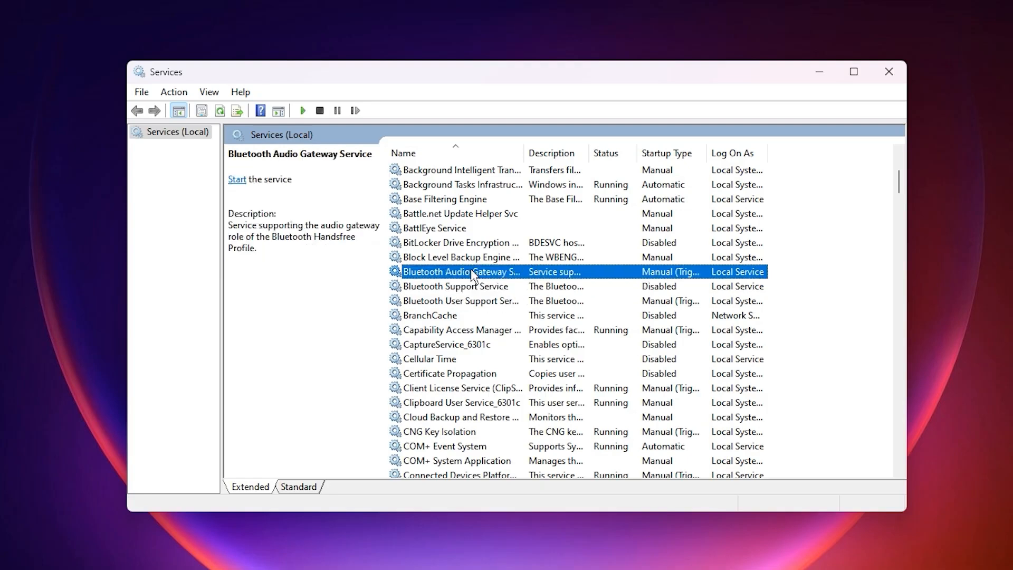
pyautogui.click(467, 302)
pyautogui.click(420, 287)
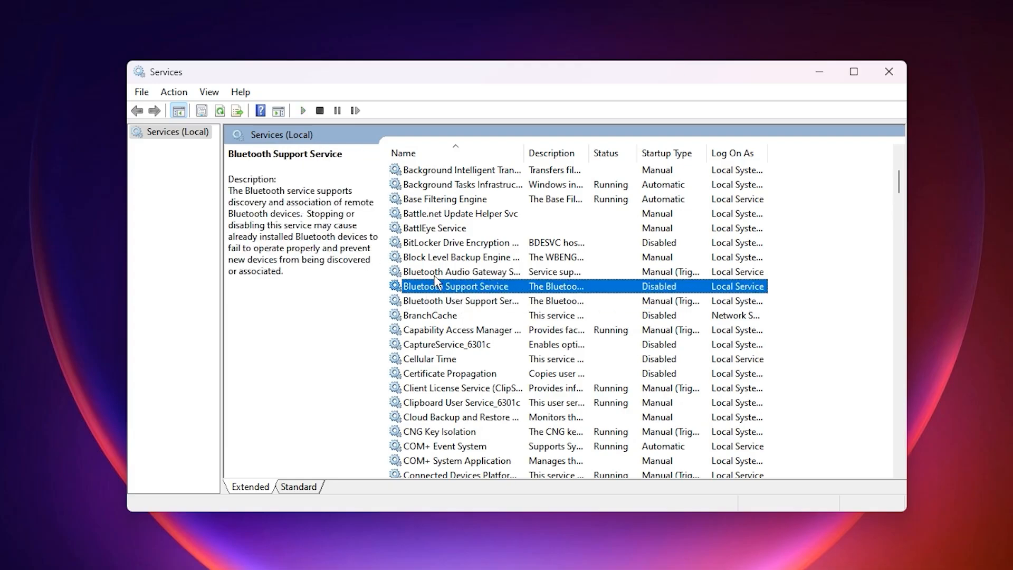
pyautogui.click(434, 275)
# - Find the Problem Reports Control Panel Support and Program Compatibility Assistant services and check their startup types
pyautogui.write('pro')
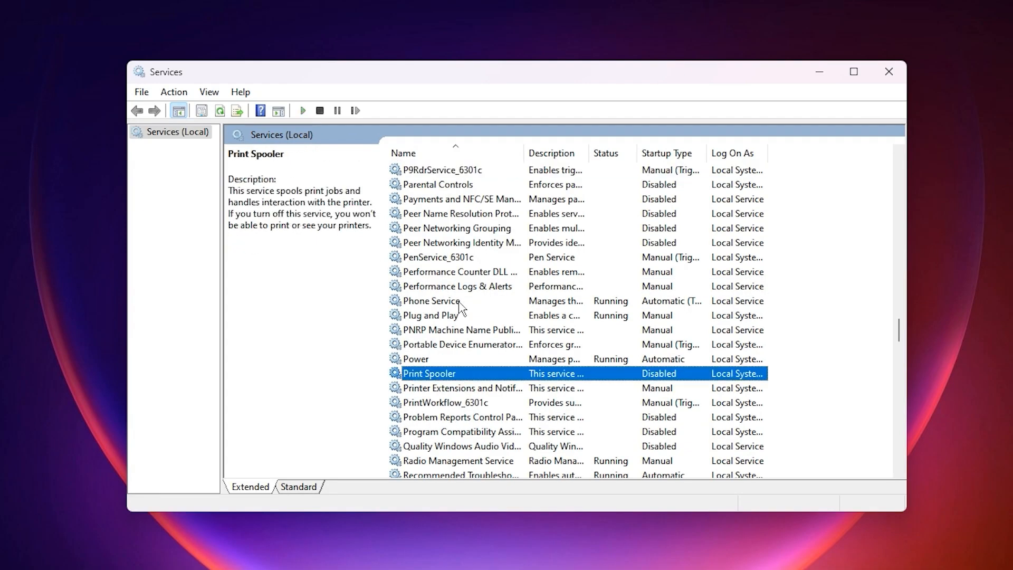
pyautogui.scroll(-1, 452, 359)
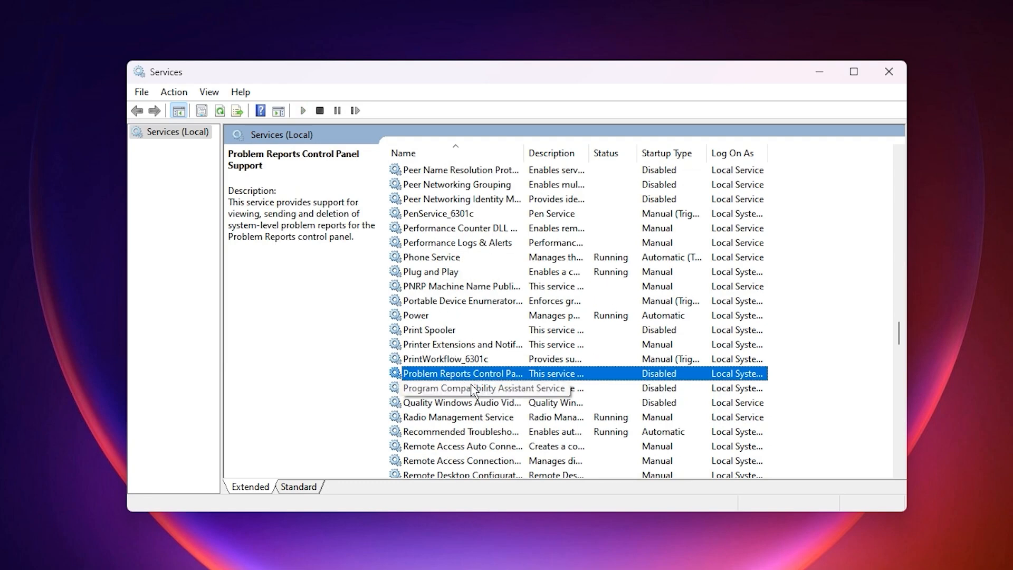
pyautogui.click(519, 391)
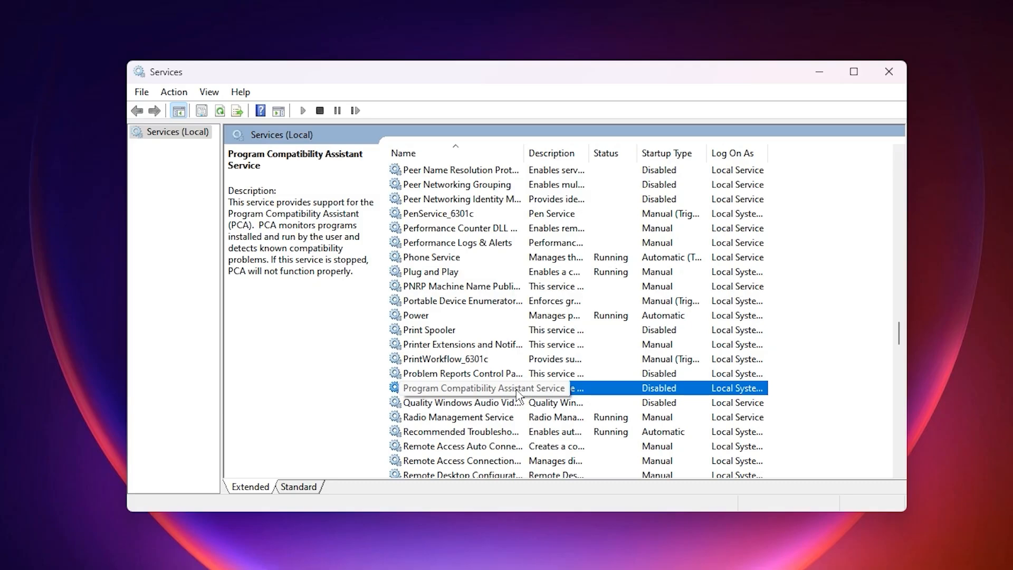
# - Find the Windows Search service, set its startup type to Disabled, stop it and apply the change
pyautogui.write('win')
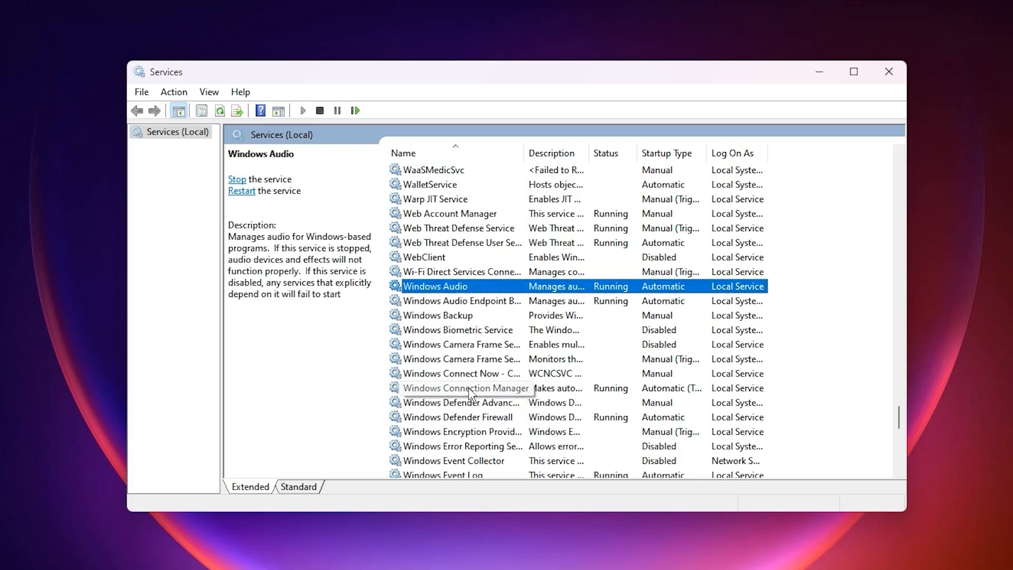
pyautogui.scroll(-3, 472, 396)
pyautogui.scroll(-6, 471, 396)
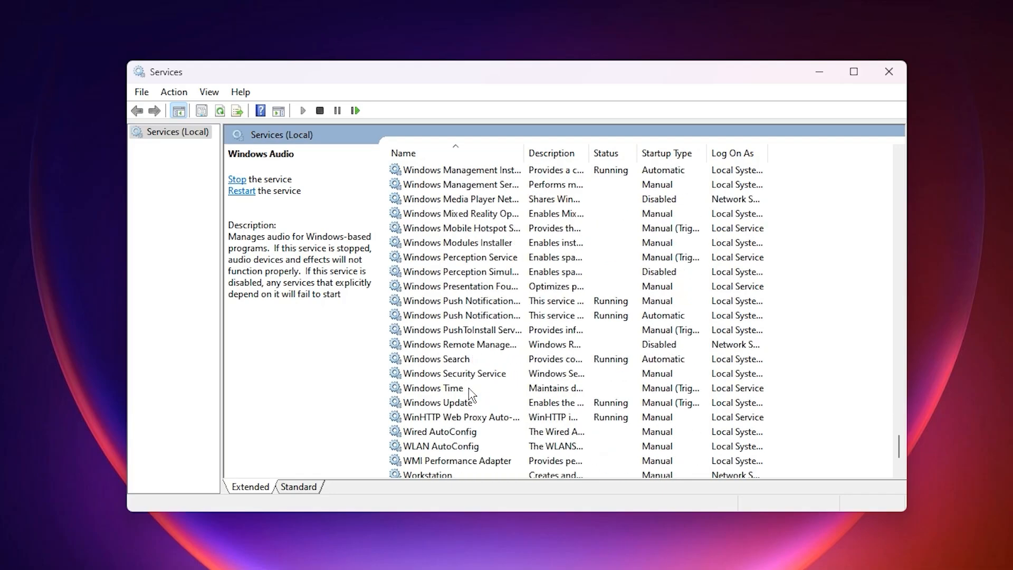
pyautogui.click(460, 361)
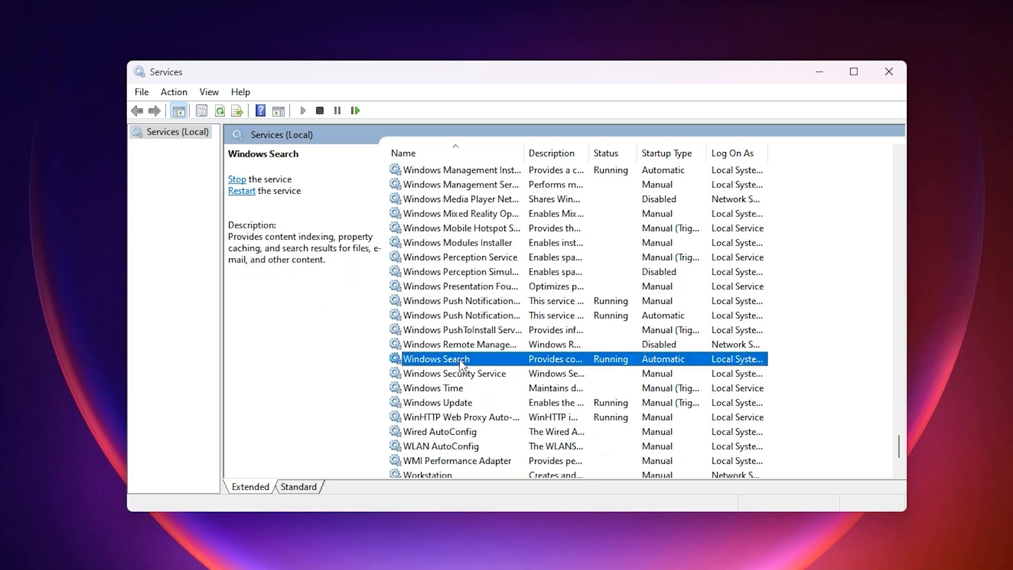
pyautogui.rightClick(493, 365)
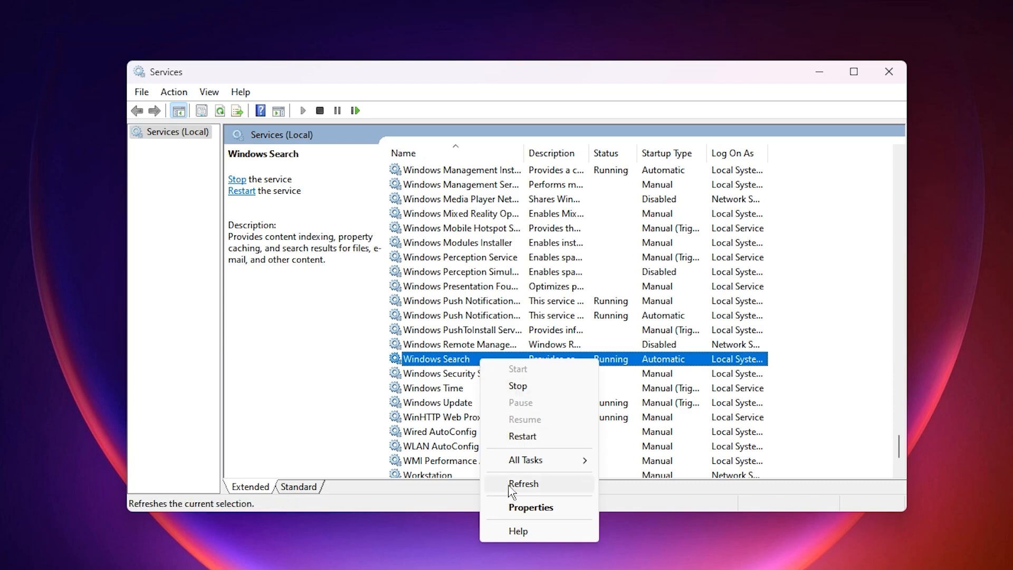
pyautogui.click(529, 507)
pyautogui.click(483, 280)
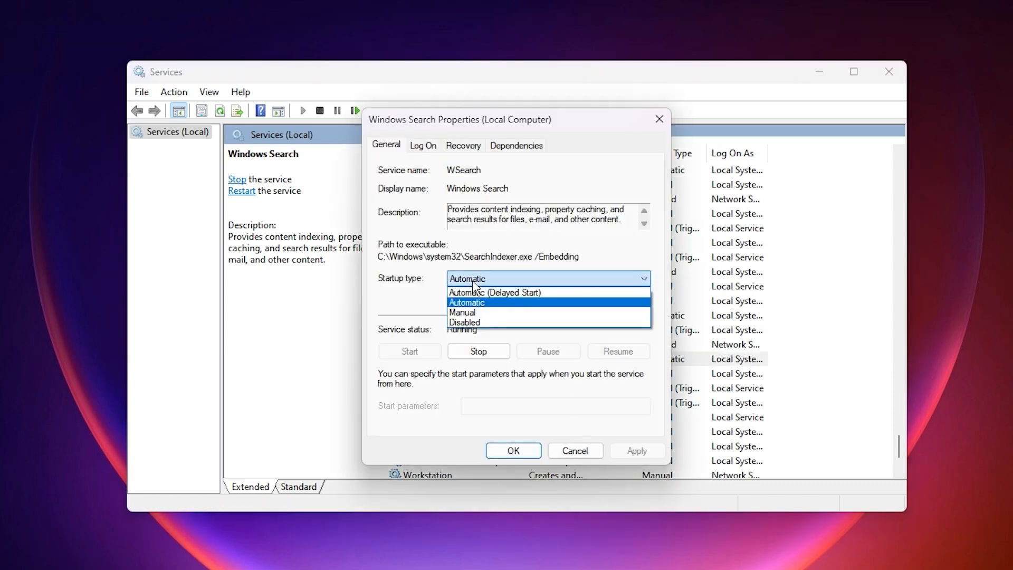
pyautogui.click(484, 323)
pyautogui.click(483, 351)
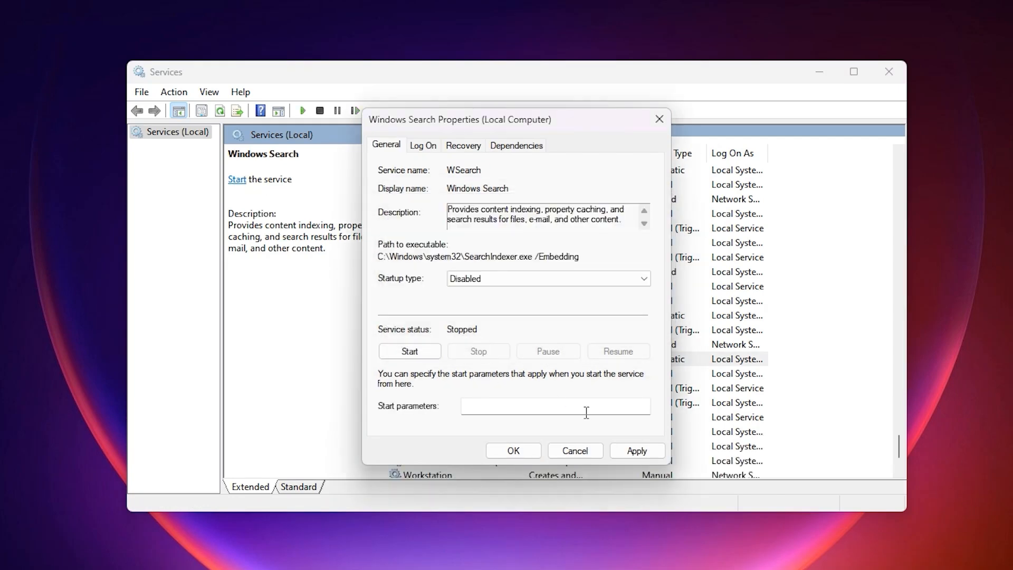
pyautogui.click(637, 451)
pyautogui.click(535, 453)
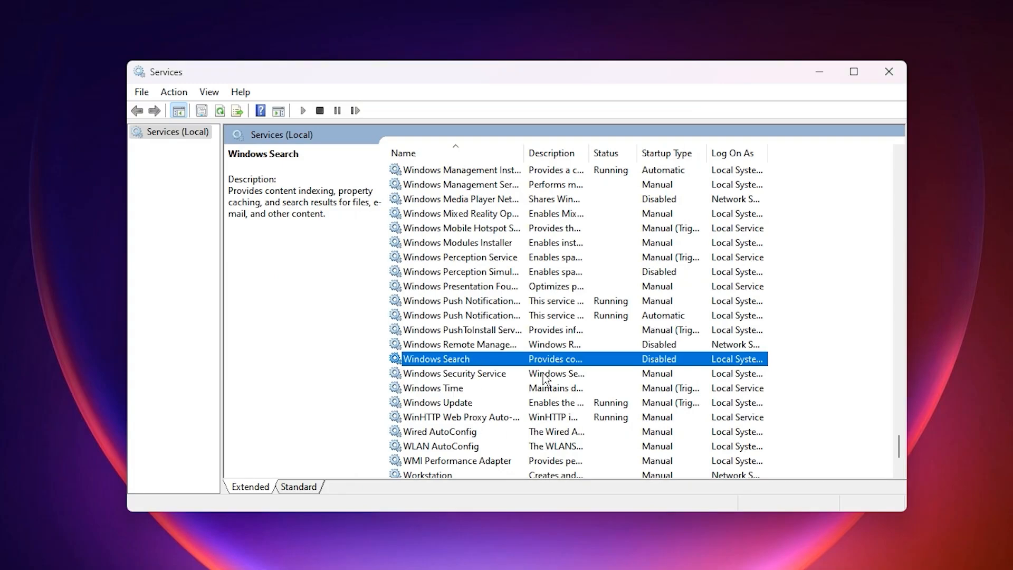
pyautogui.scroll(12, 490, 384)
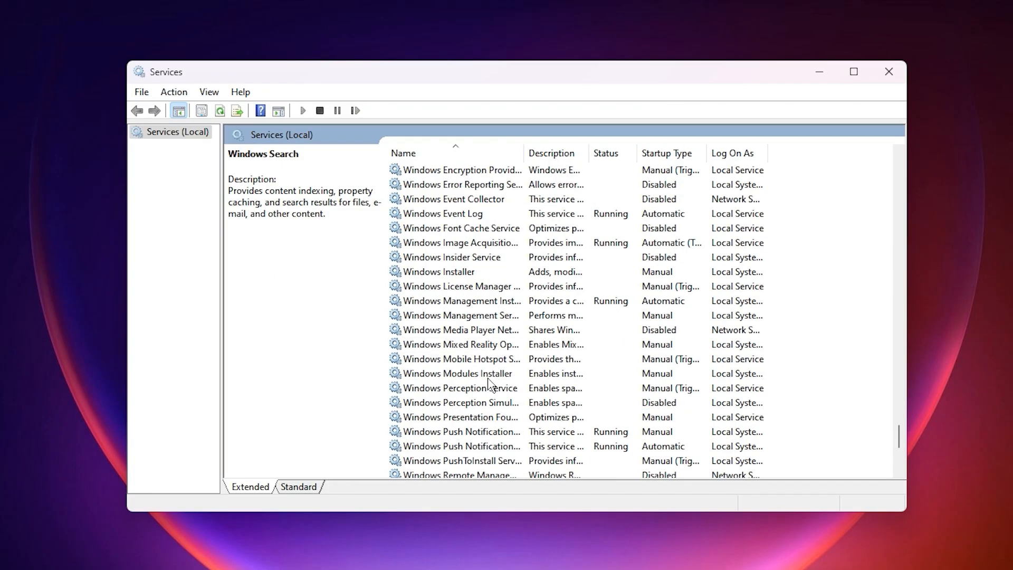
pyautogui.scroll(9, 490, 384)
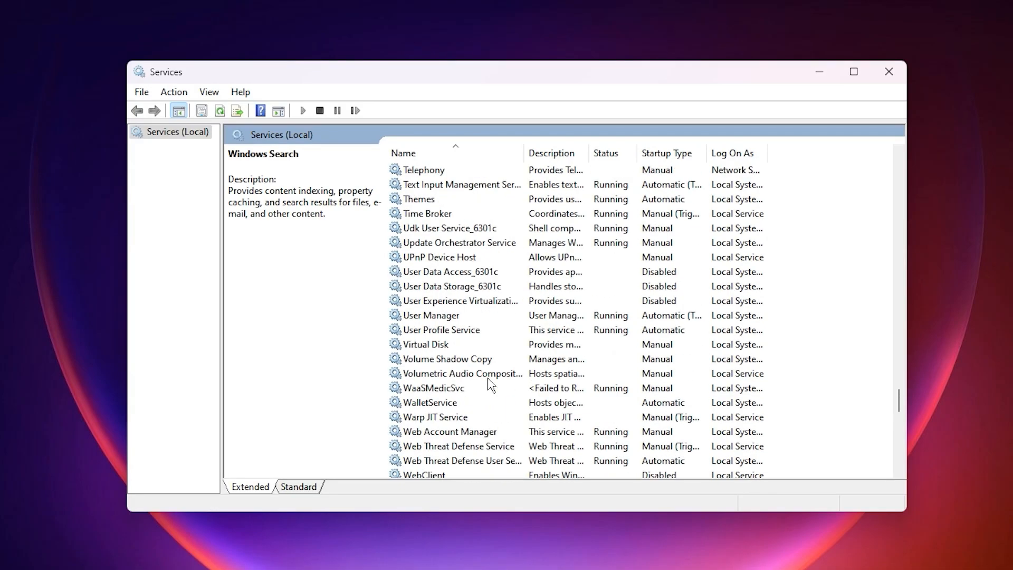
pyautogui.scroll(13, 489, 384)
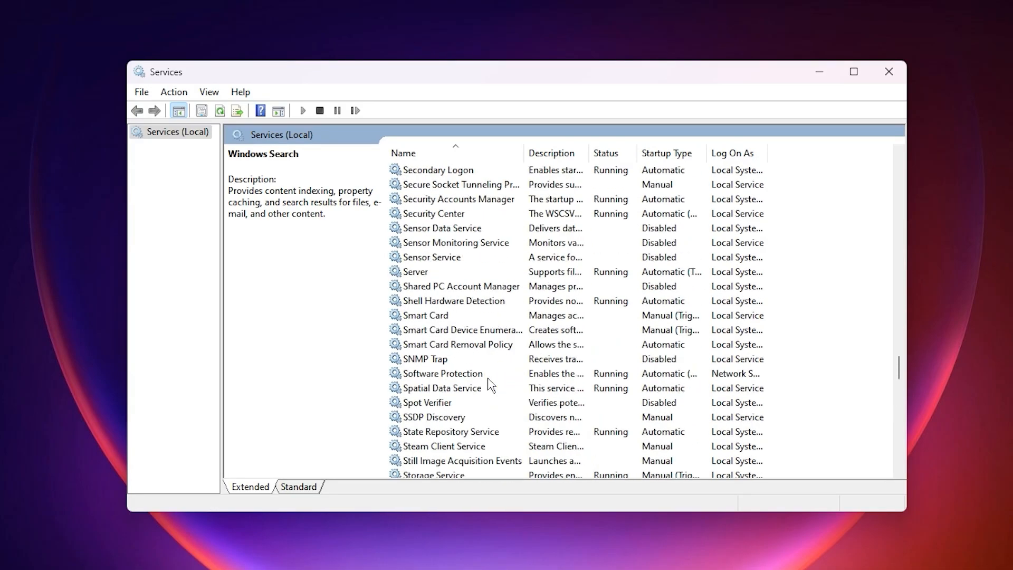
pyautogui.scroll(15, 490, 384)
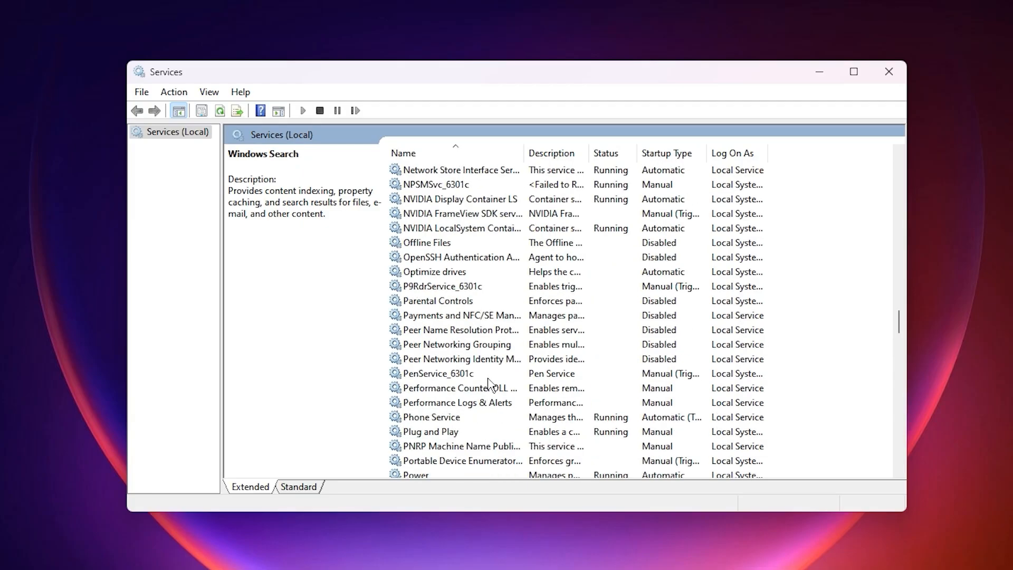
pyautogui.scroll(4, 490, 383)
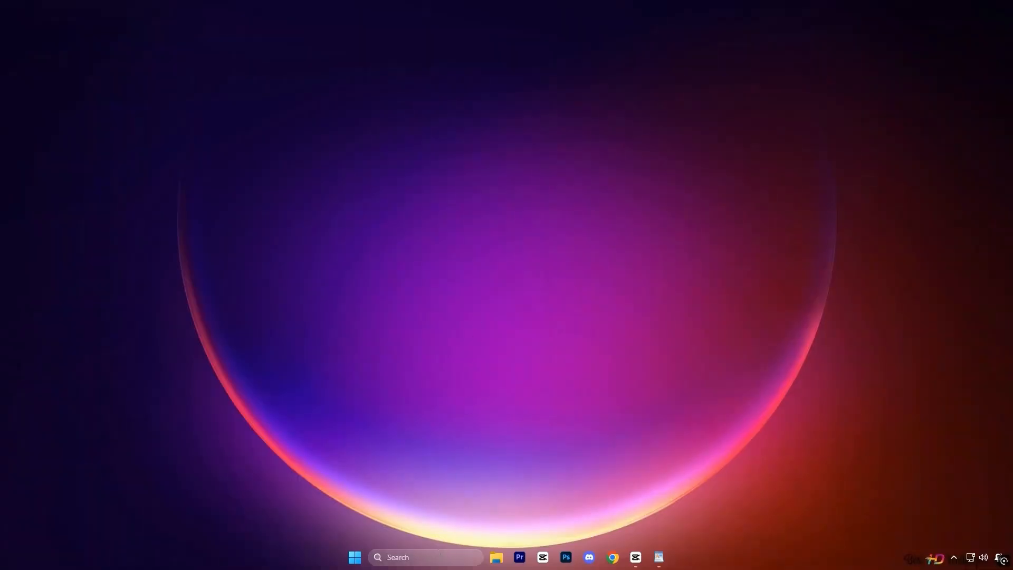
# - Search Windows for "windows fe" and open Turn Windows features on or off
pyautogui.click(440, 557)
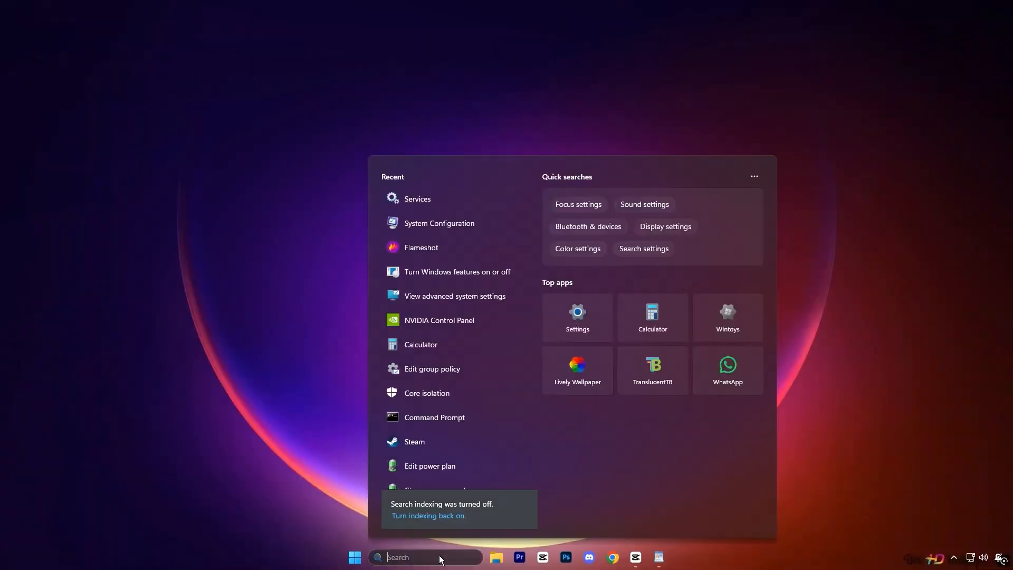
pyautogui.write('windows fe')
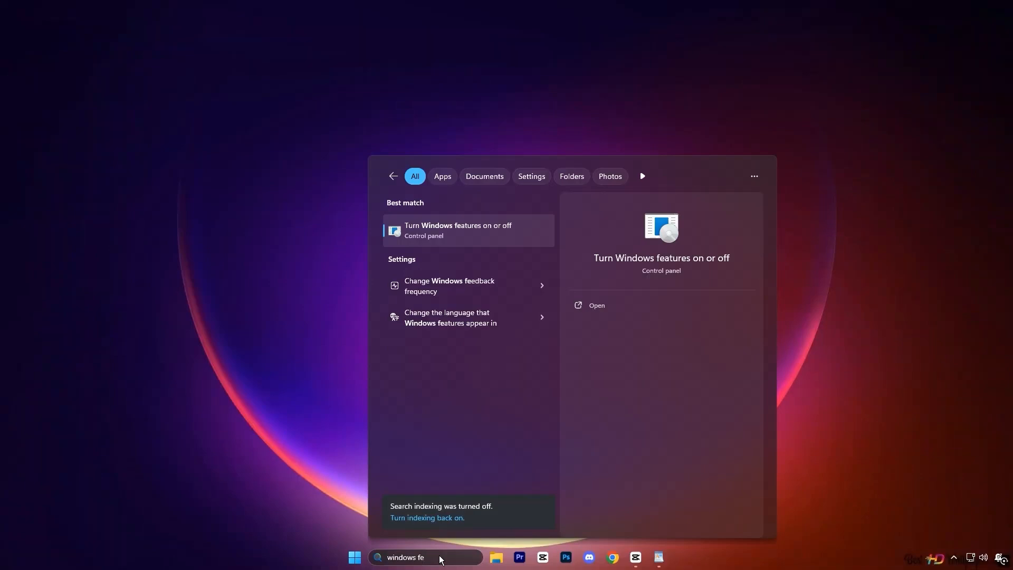
pyautogui.click(466, 230)
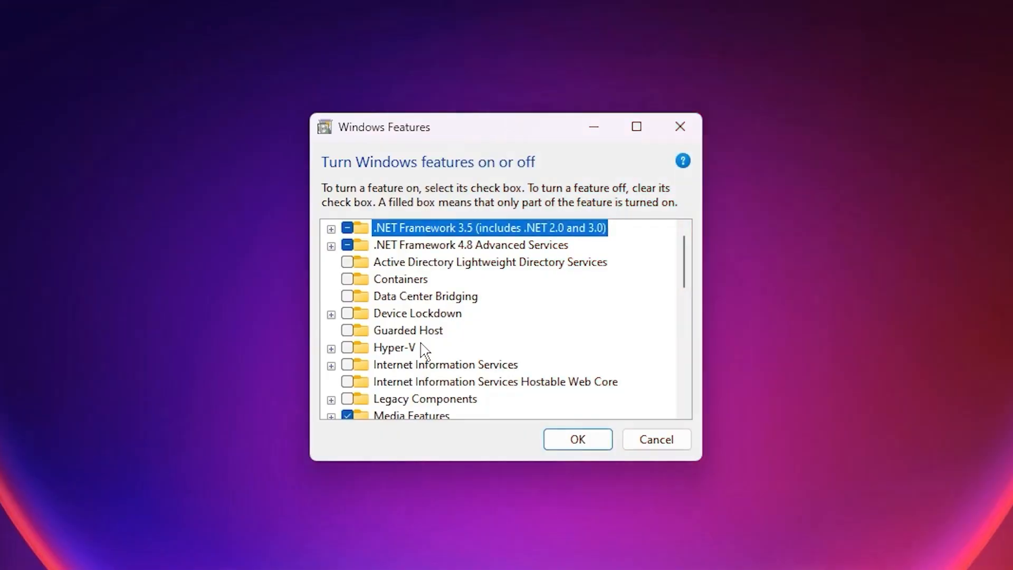
# - Check whether Hyper-V, Internet Information Services and Internet Information Services Hostable Web Core are turned off
pyautogui.scroll(-2, 423, 349)
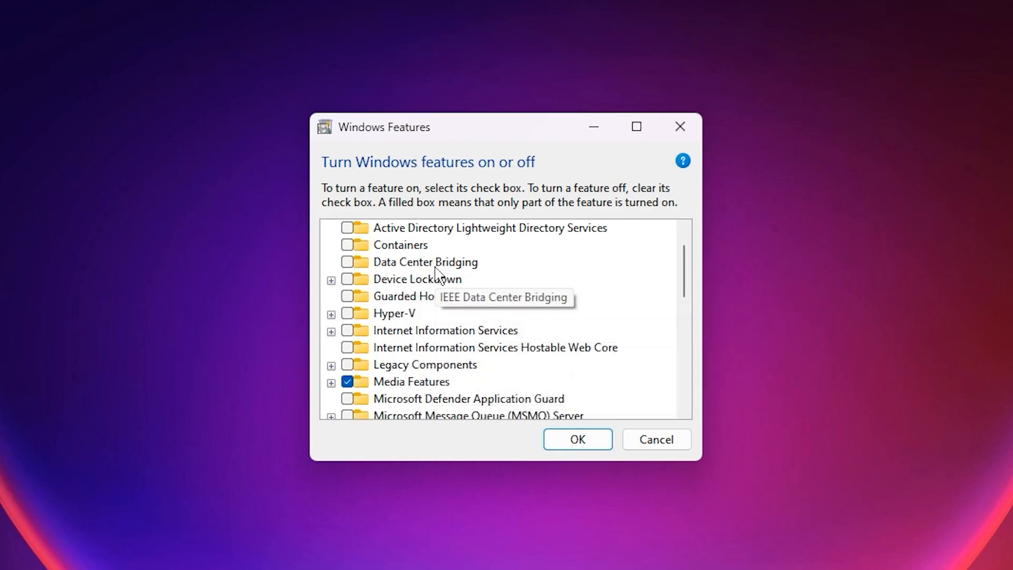
pyautogui.click(404, 316)
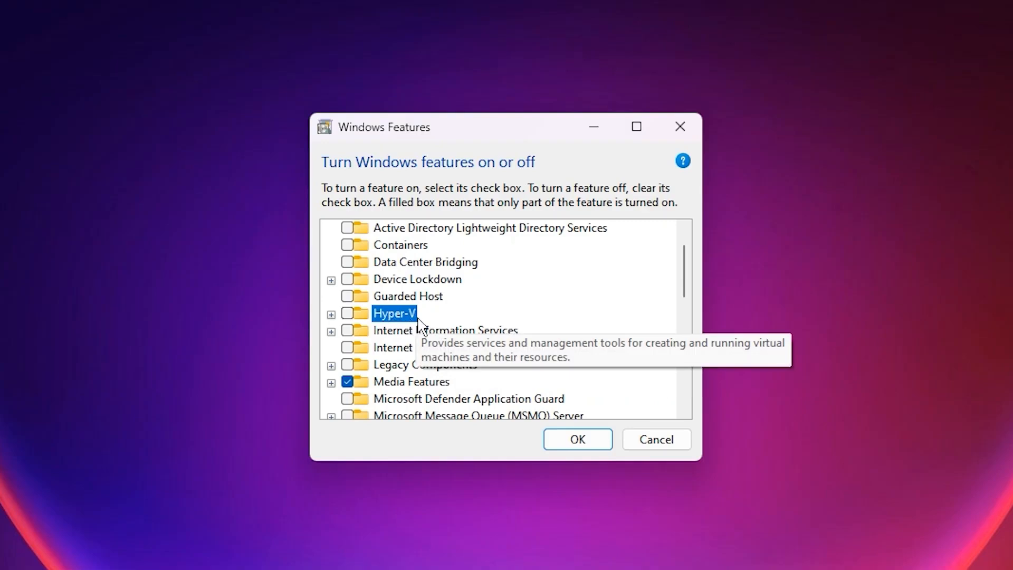
pyautogui.click(417, 332)
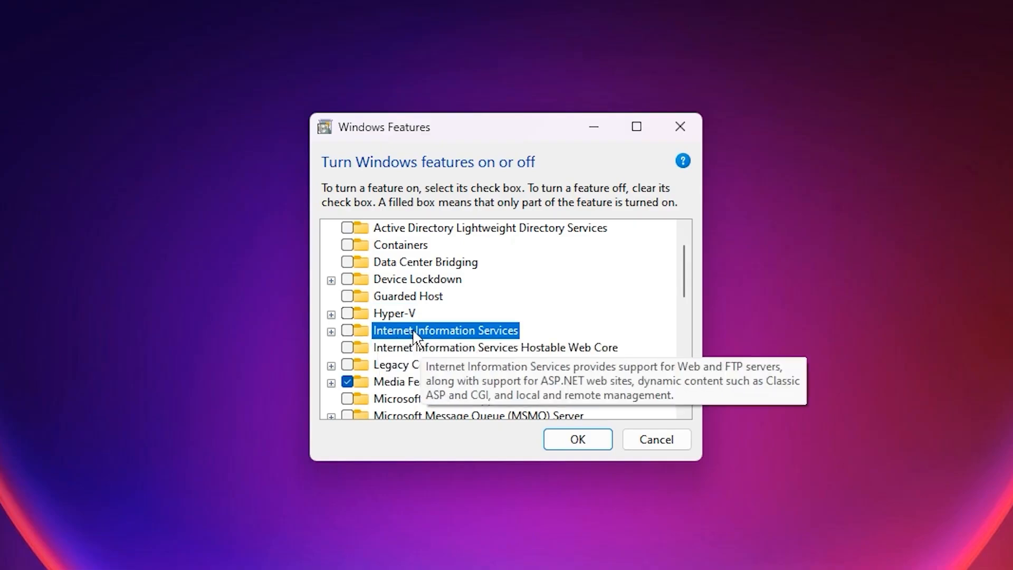
pyautogui.click(415, 350)
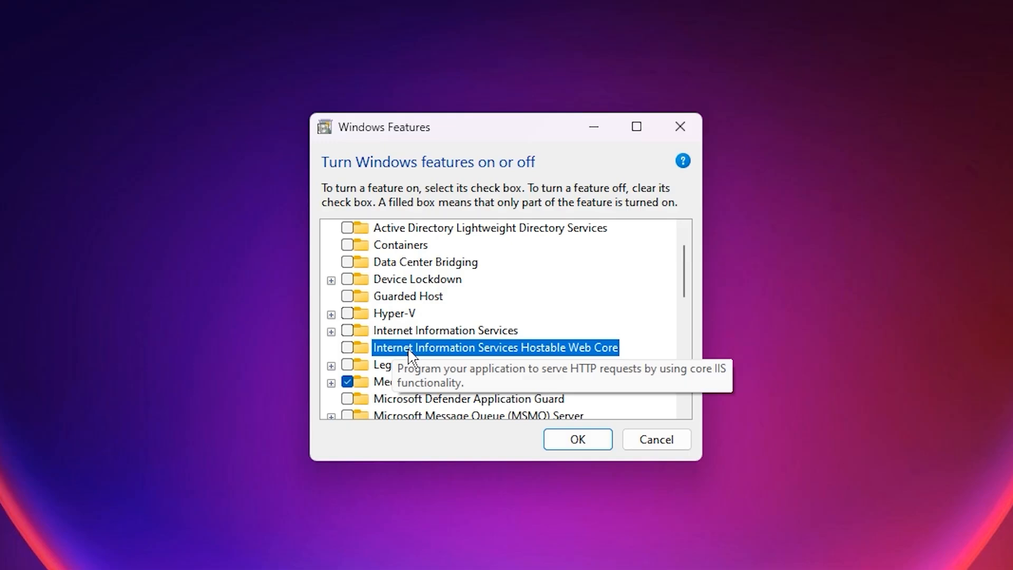
# - Check the states of Microsoft XPS Document Writer, Microsoft Print to PDF, and Print and Document Services
pyautogui.scroll(-2, 412, 362)
pyautogui.click(417, 363)
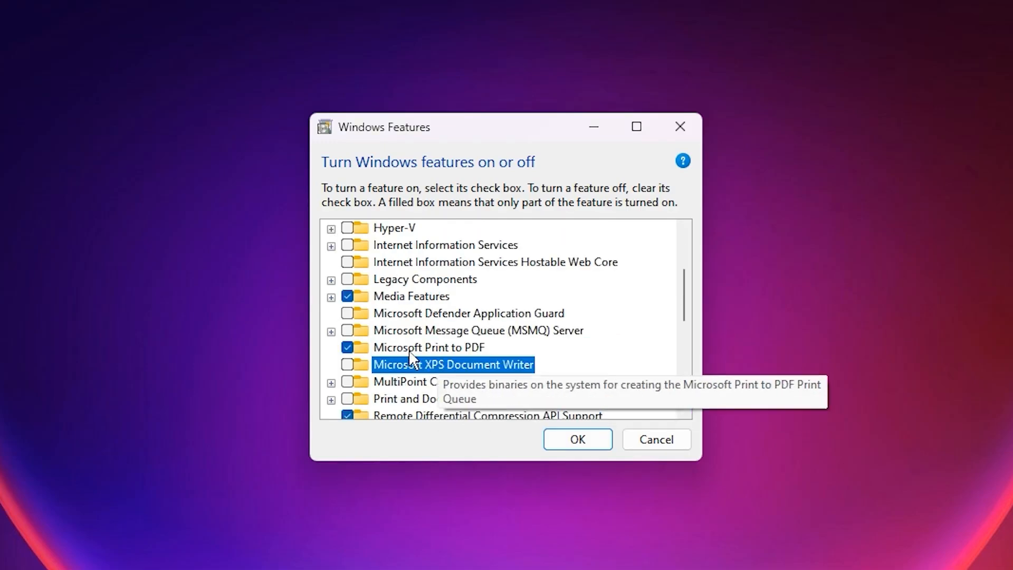
pyautogui.click(410, 350)
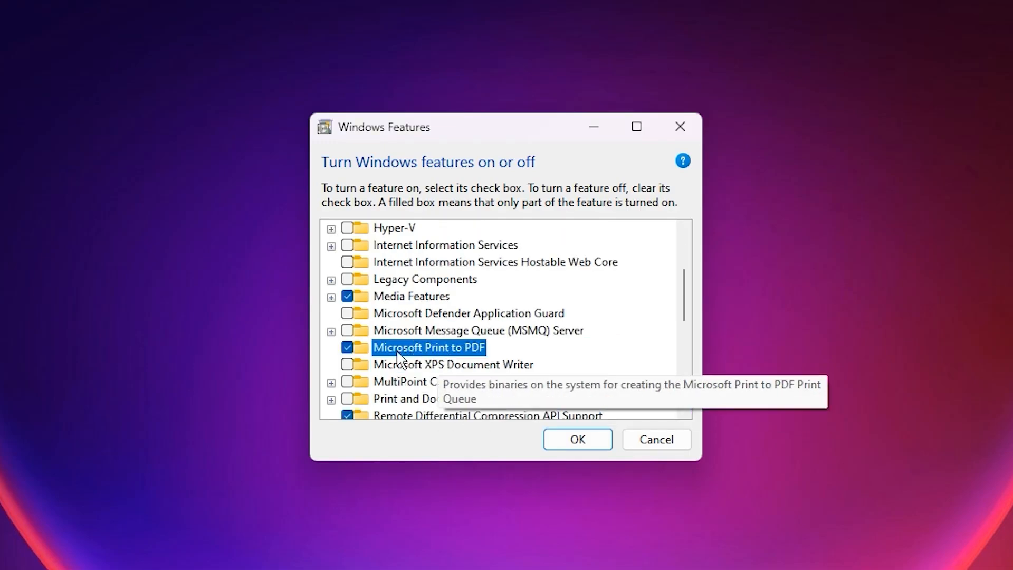
pyautogui.click(418, 403)
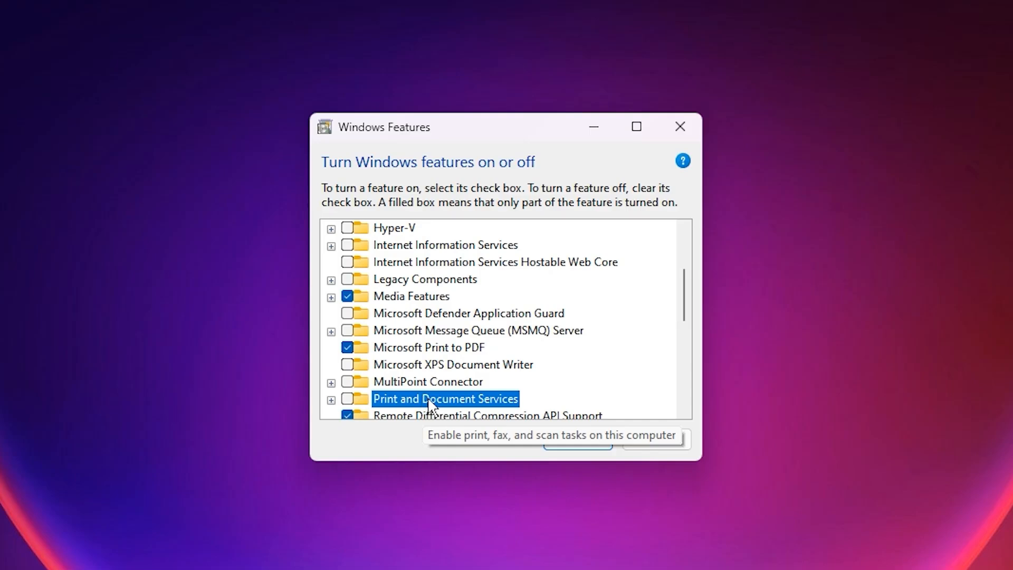
# - Check whether Simple TCPIP services, SMB 1.0/CIFS File Sharing Support, Telnet Client and TFTP Client are turned off
pyautogui.scroll(-2, 427, 400)
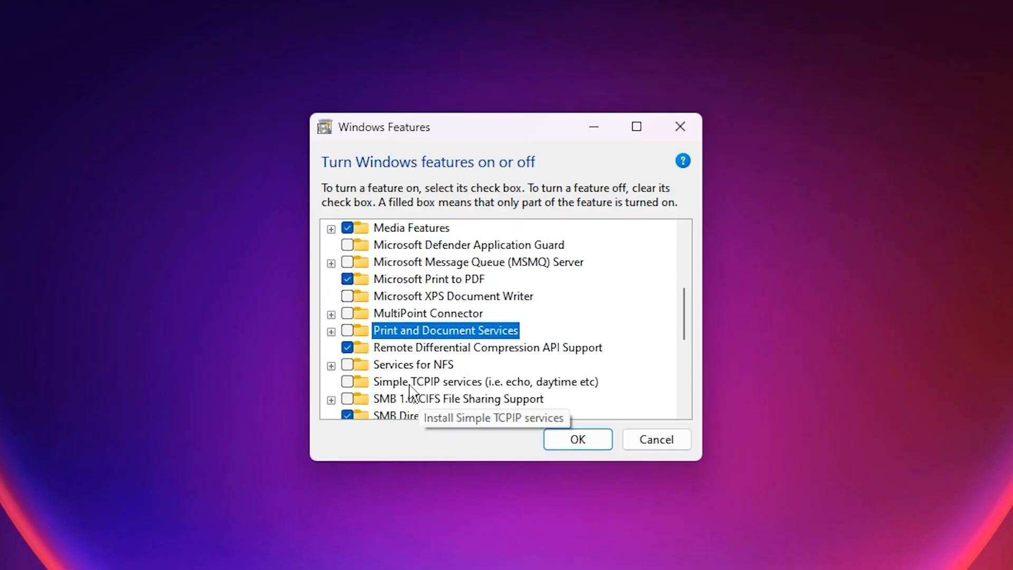
pyautogui.click(417, 385)
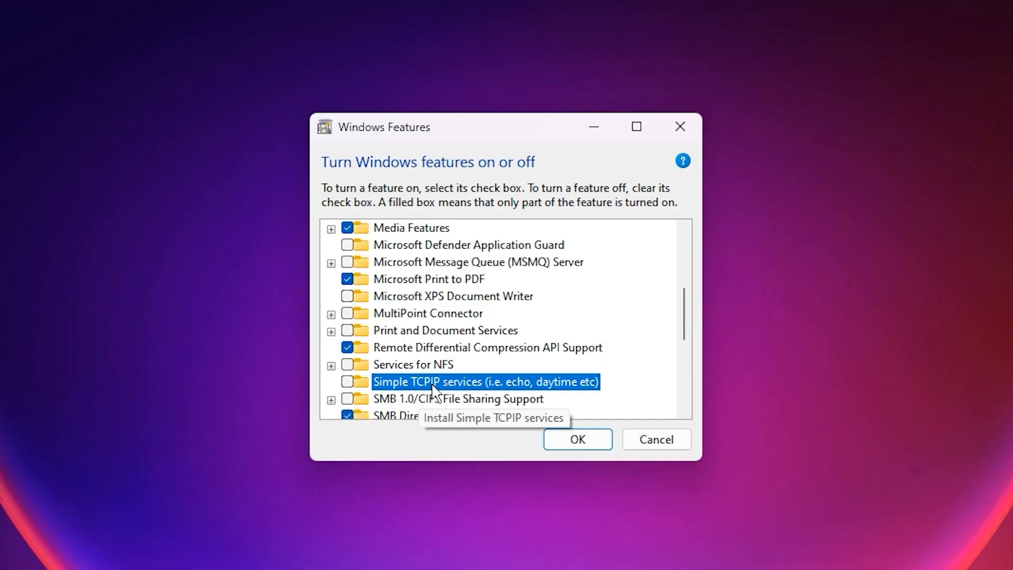
pyautogui.click(422, 400)
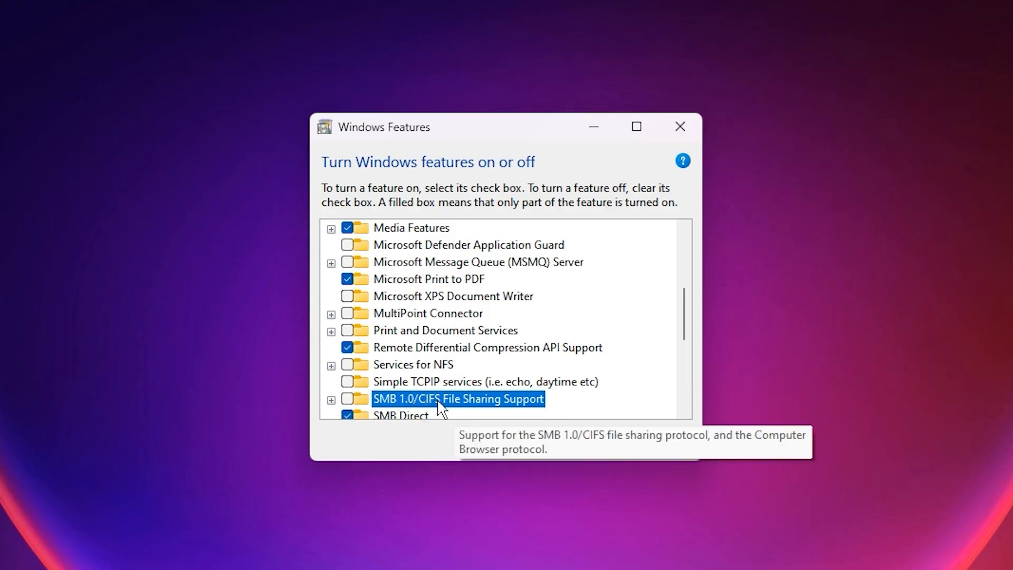
pyautogui.scroll(-2, 439, 402)
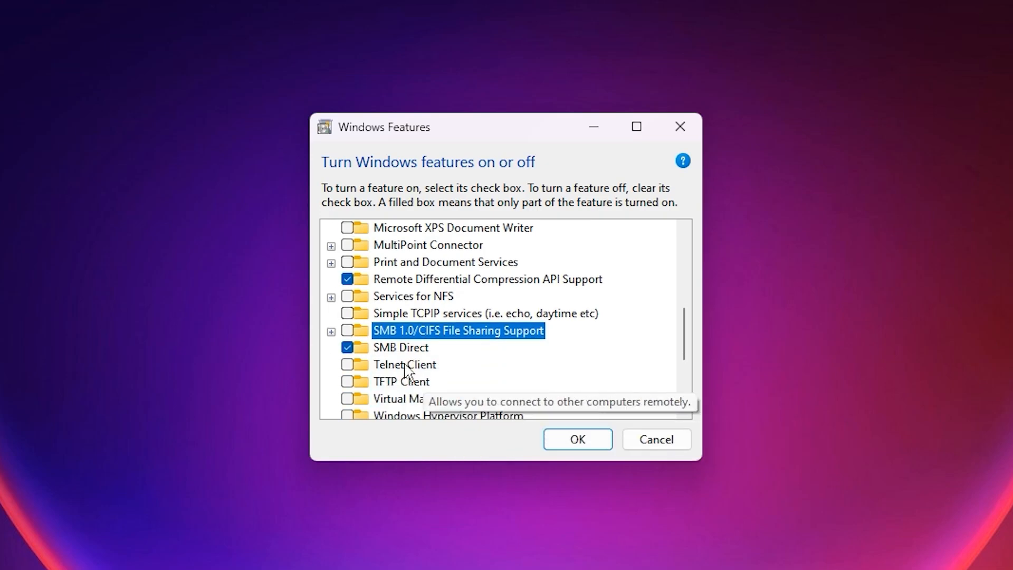
pyautogui.click(427, 364)
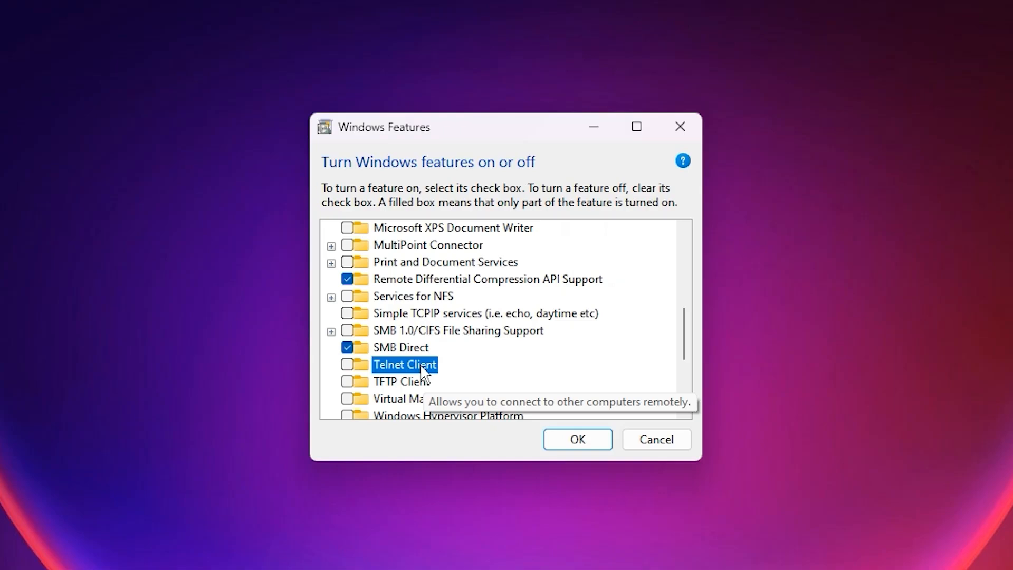
pyautogui.click(418, 383)
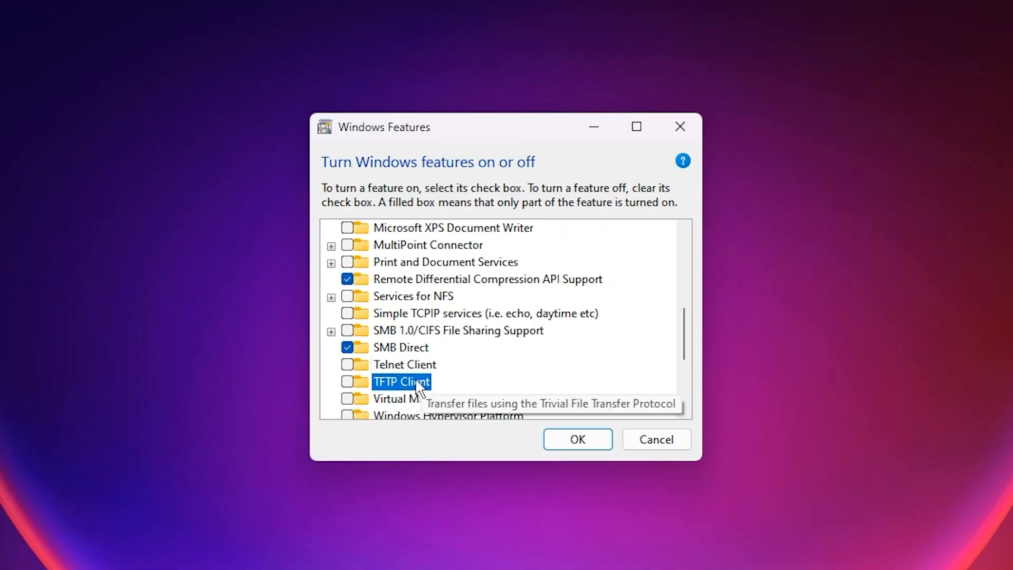
# - Check whether Virtual Machine Platform, Windows Hypervisor Platform and Windows PowerShell 2.0 are turned off
pyautogui.click(410, 399)
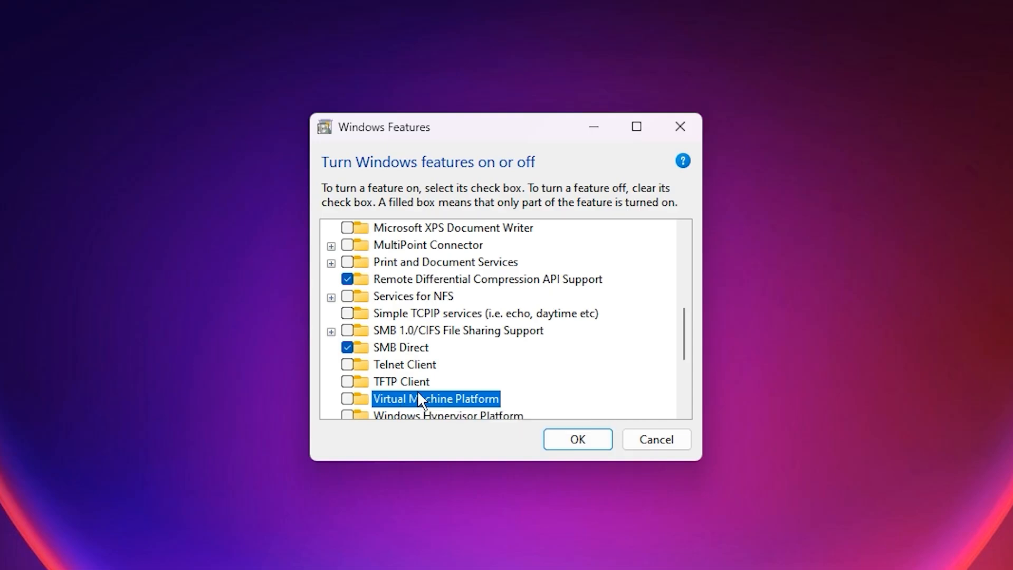
pyautogui.scroll(-1, 430, 395)
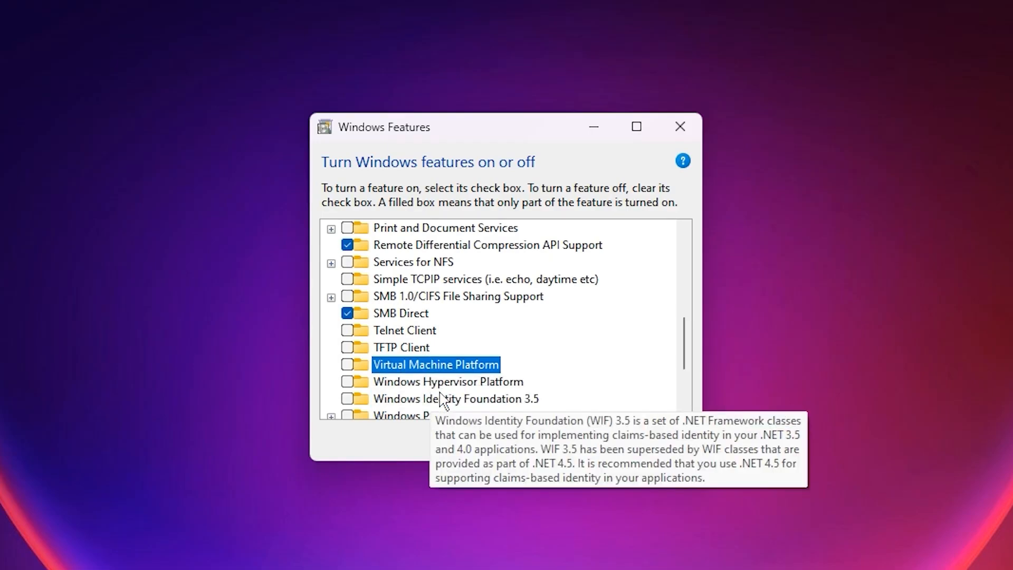
pyautogui.click(426, 382)
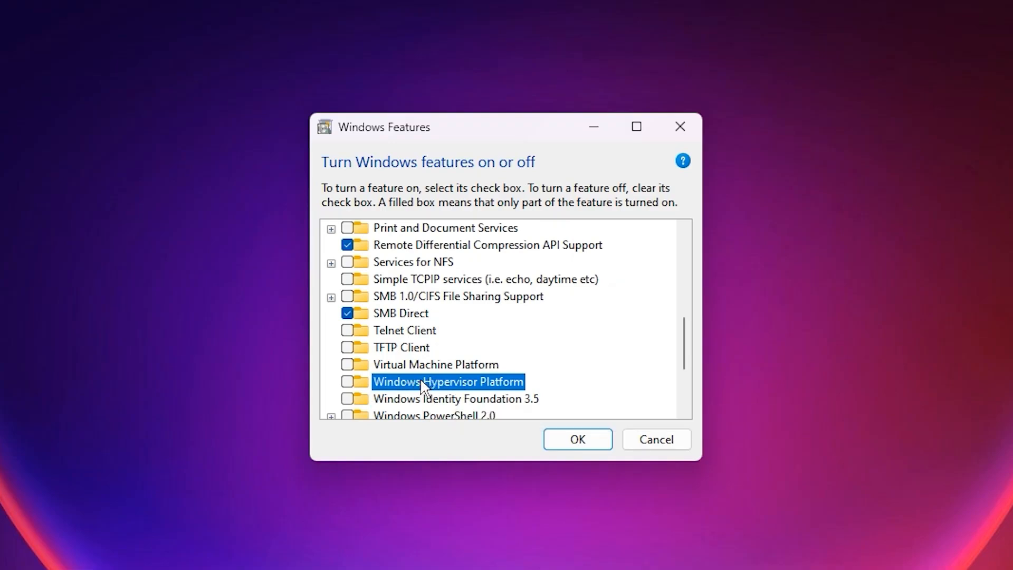
pyautogui.scroll(-1, 428, 381)
pyautogui.click(428, 381)
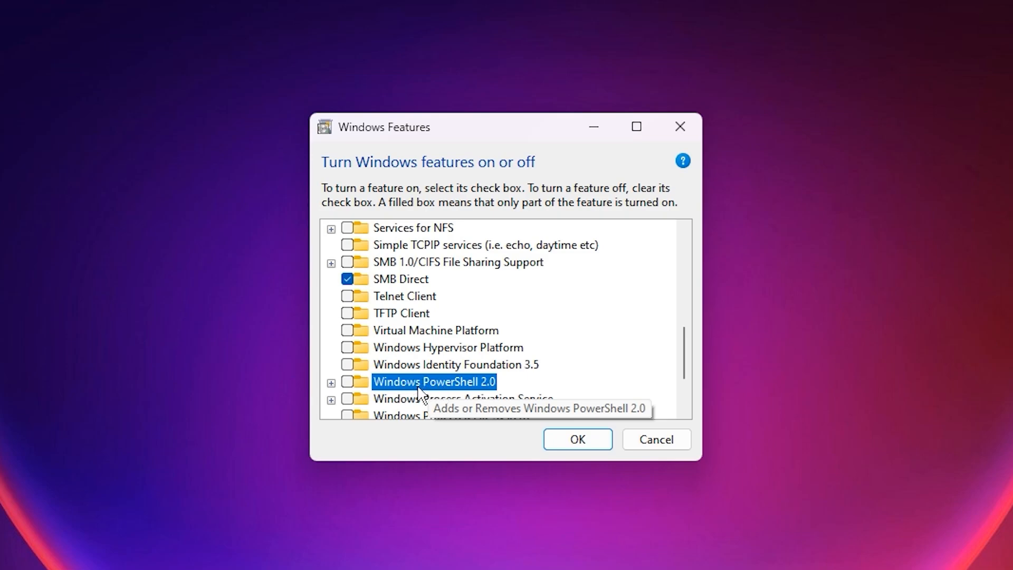
# - Check whether Windows Sandbox, Windows Subsystem for Linux and Work Folders Client are turned off, and review the feature list again
pyautogui.scroll(-2, 406, 393)
pyautogui.click(396, 364)
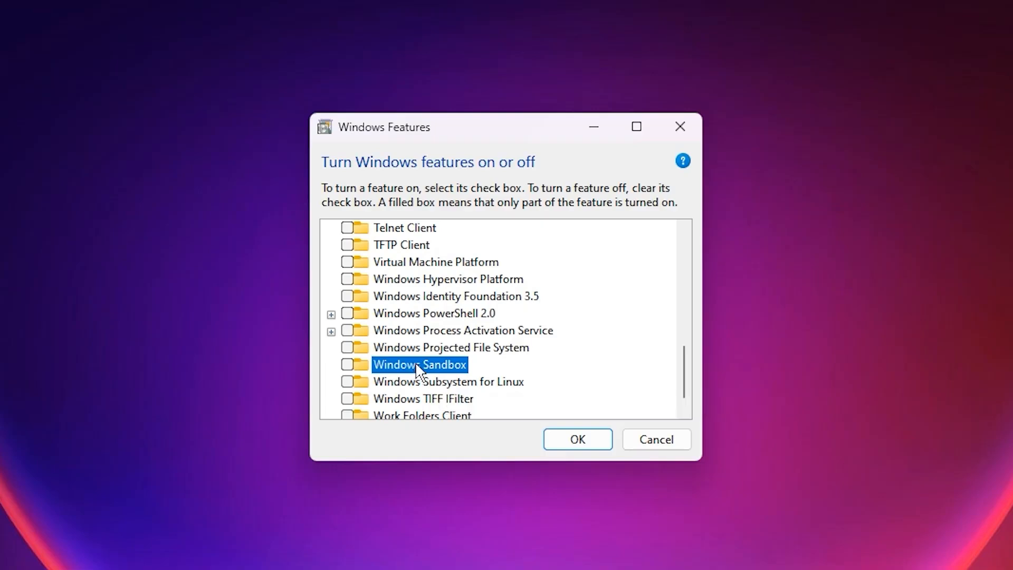
pyautogui.click(421, 382)
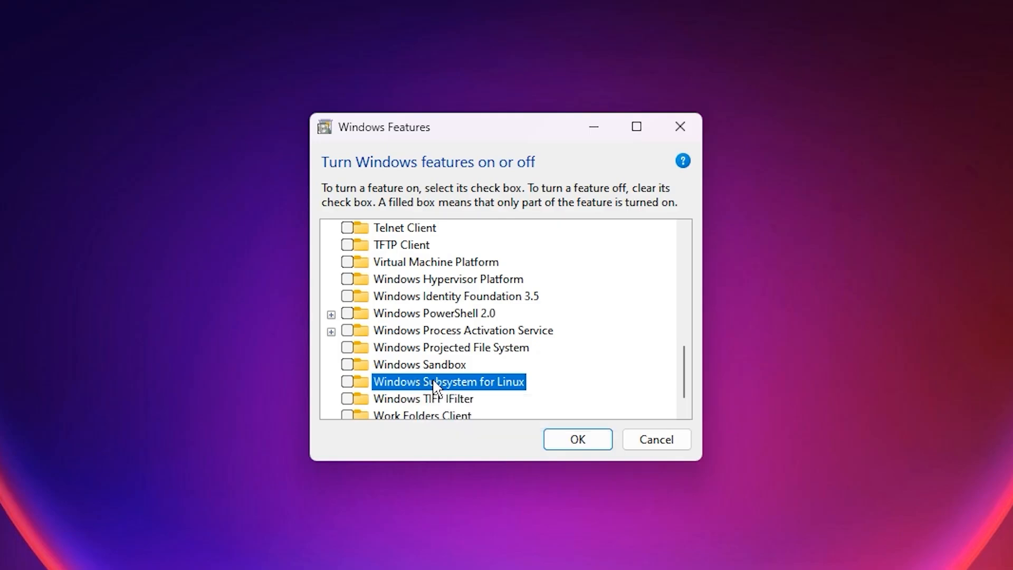
pyautogui.scroll(-1, 423, 393)
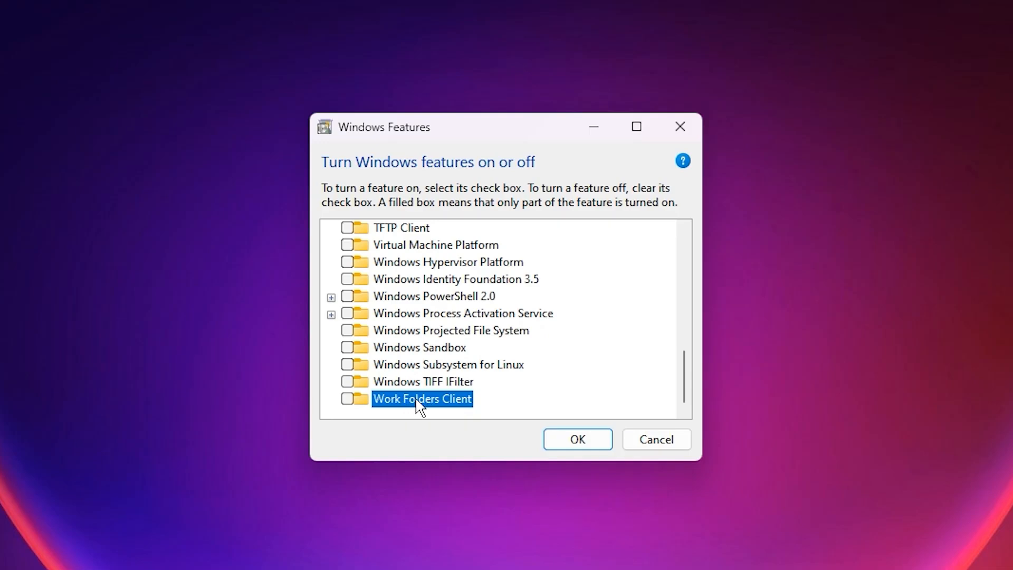
pyautogui.scroll(5, 436, 359)
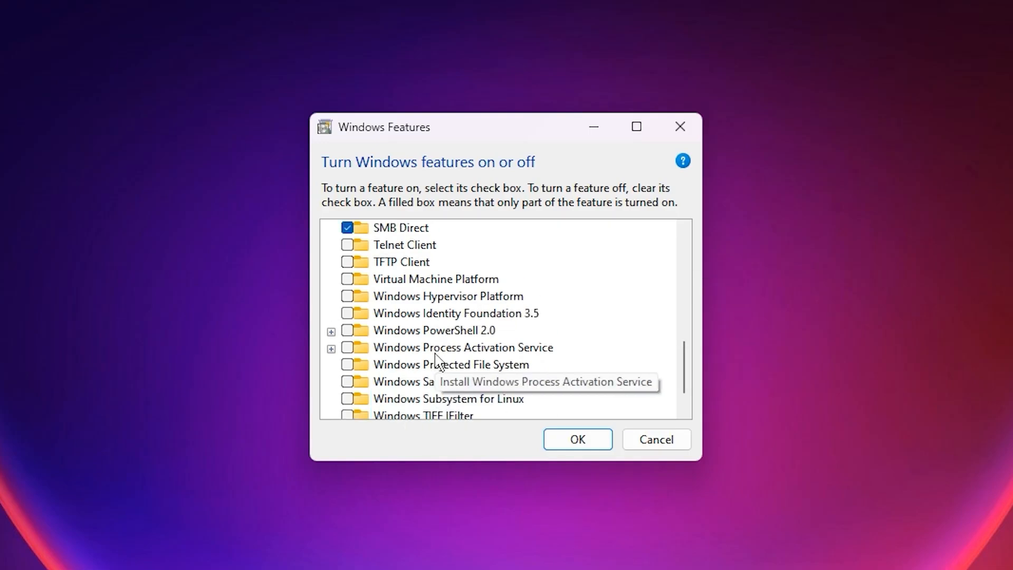
pyautogui.scroll(4, 436, 359)
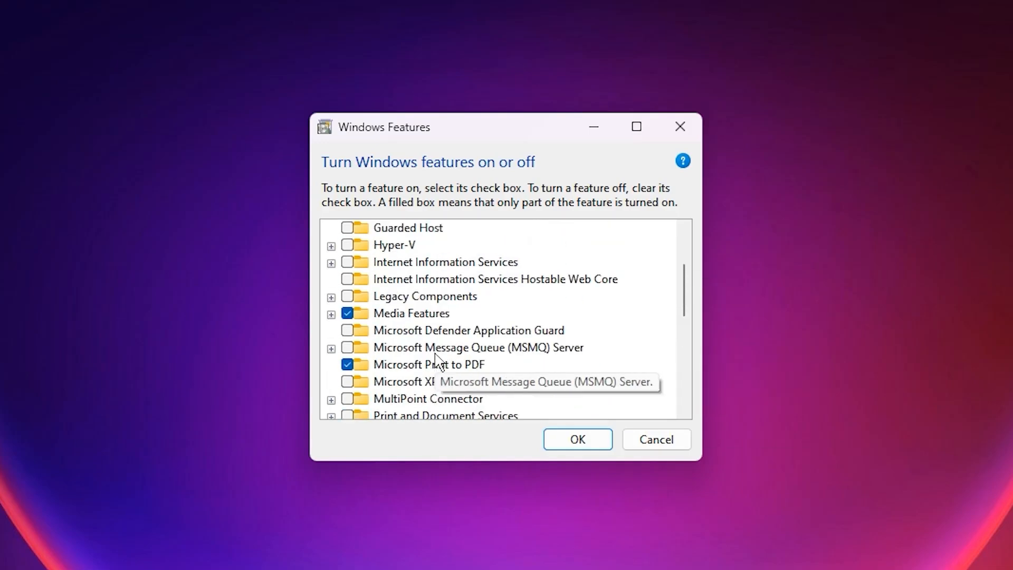